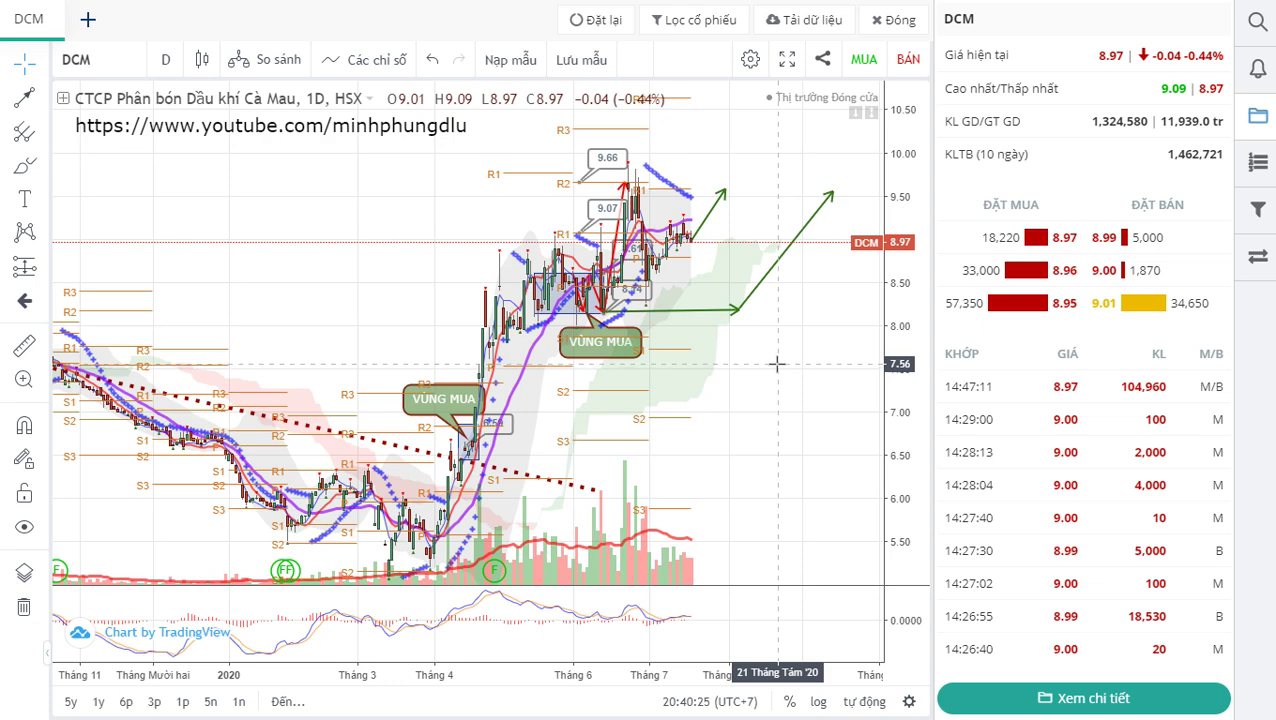
Step: Return to the Vietstock overview page for DCM and review the company name and key trading figures
key(alt+Left)
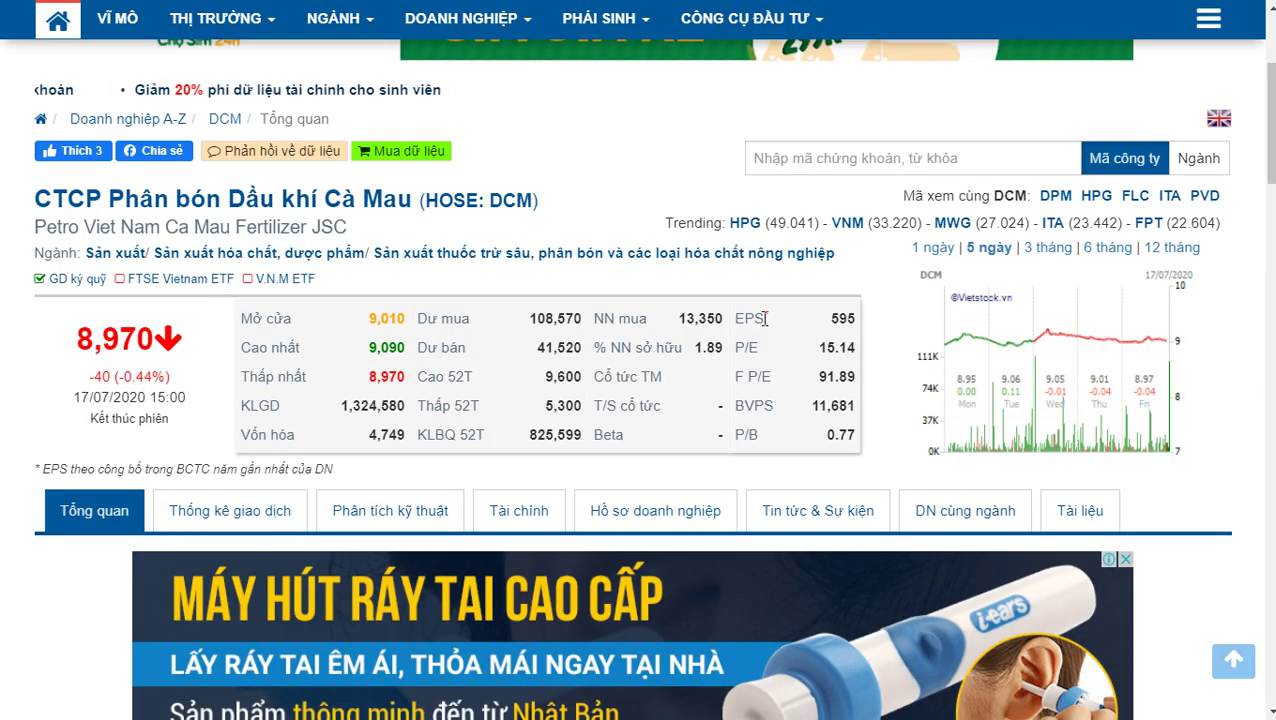
scroll(760, 325, up, 3)
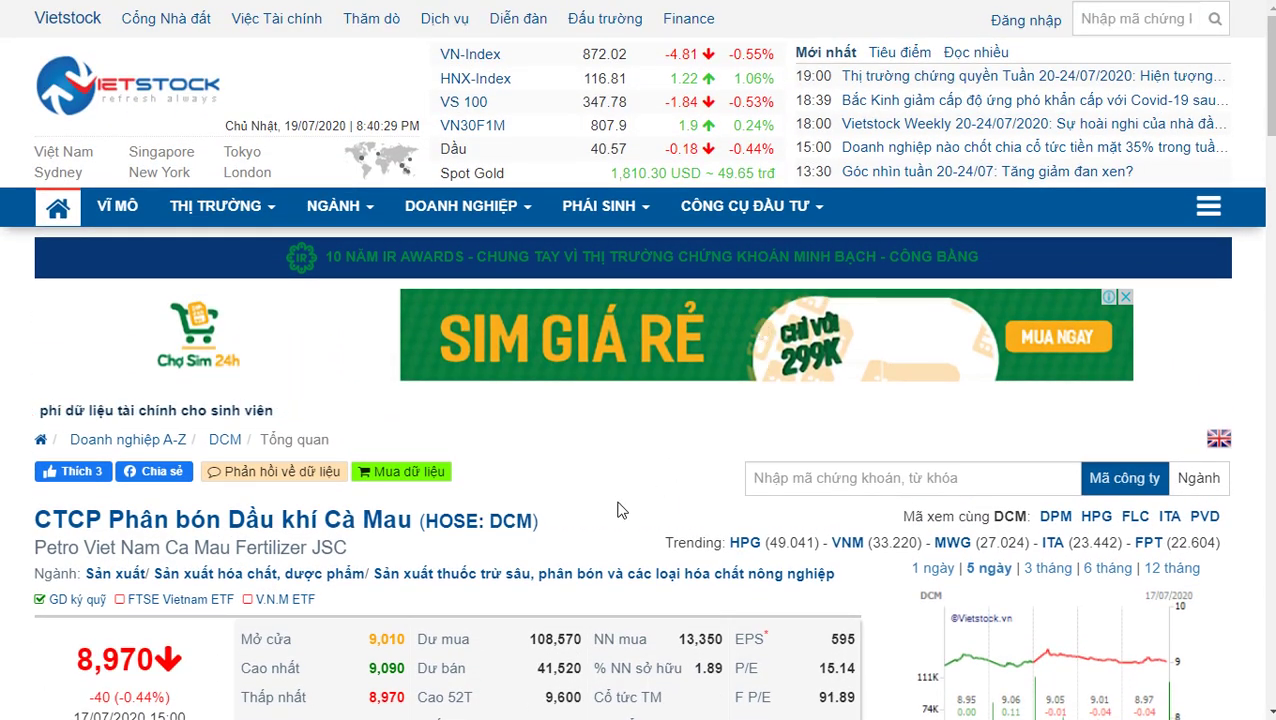
scroll(657, 468, down, 2)
scroll(656, 370, up, 2)
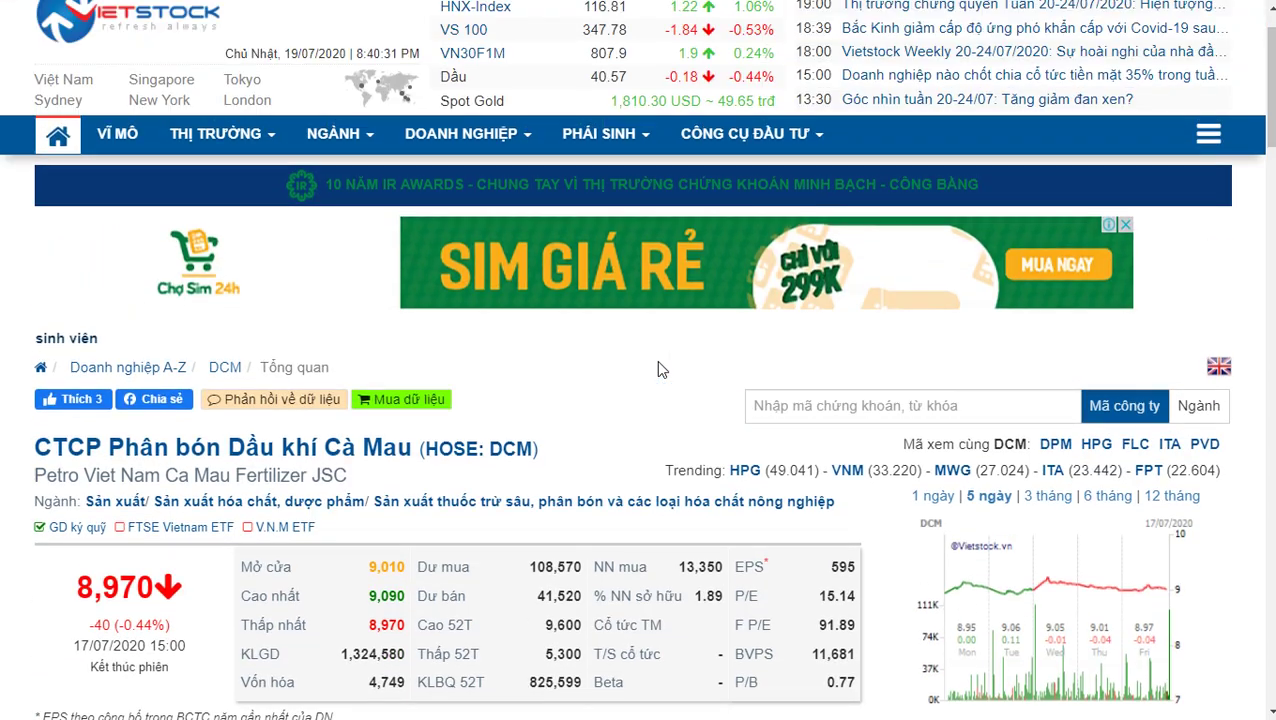
scroll(626, 454, down, 2)
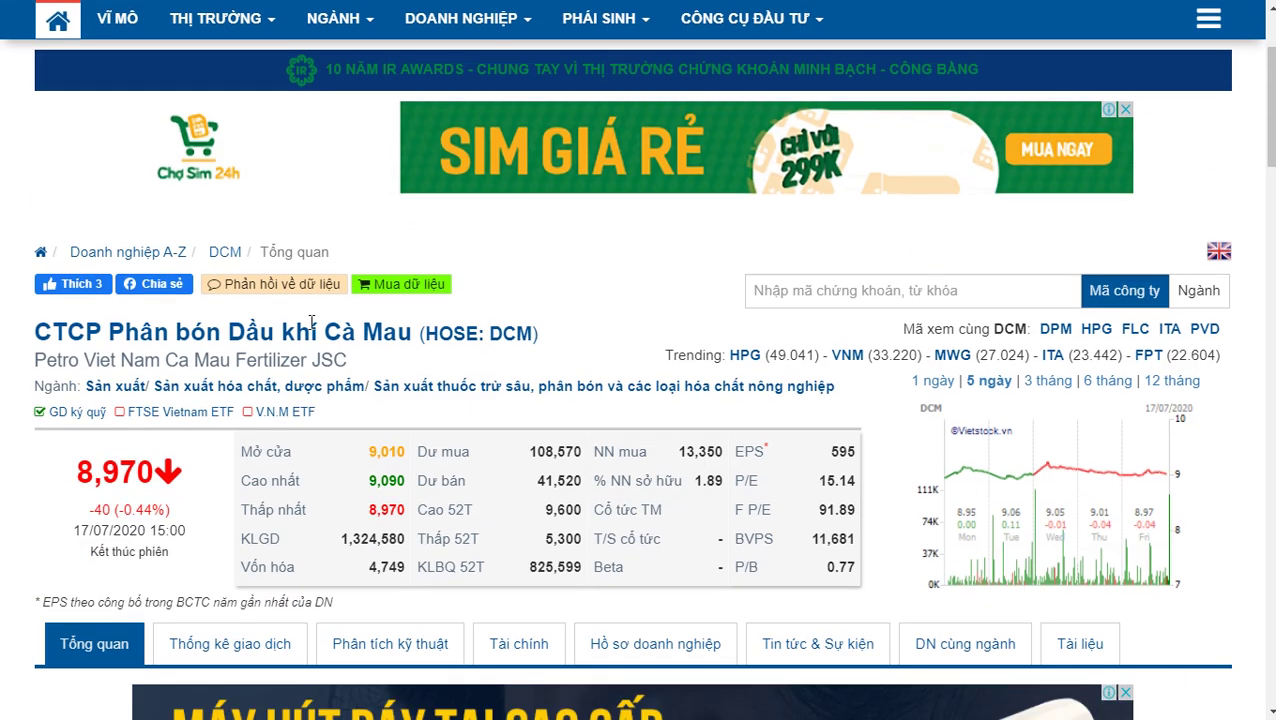
drag(221, 332, 588, 320)
Step: Show the DCM financials by year and review the business results, balance sheet and financial ratios
scroll(588, 320, down, 10)
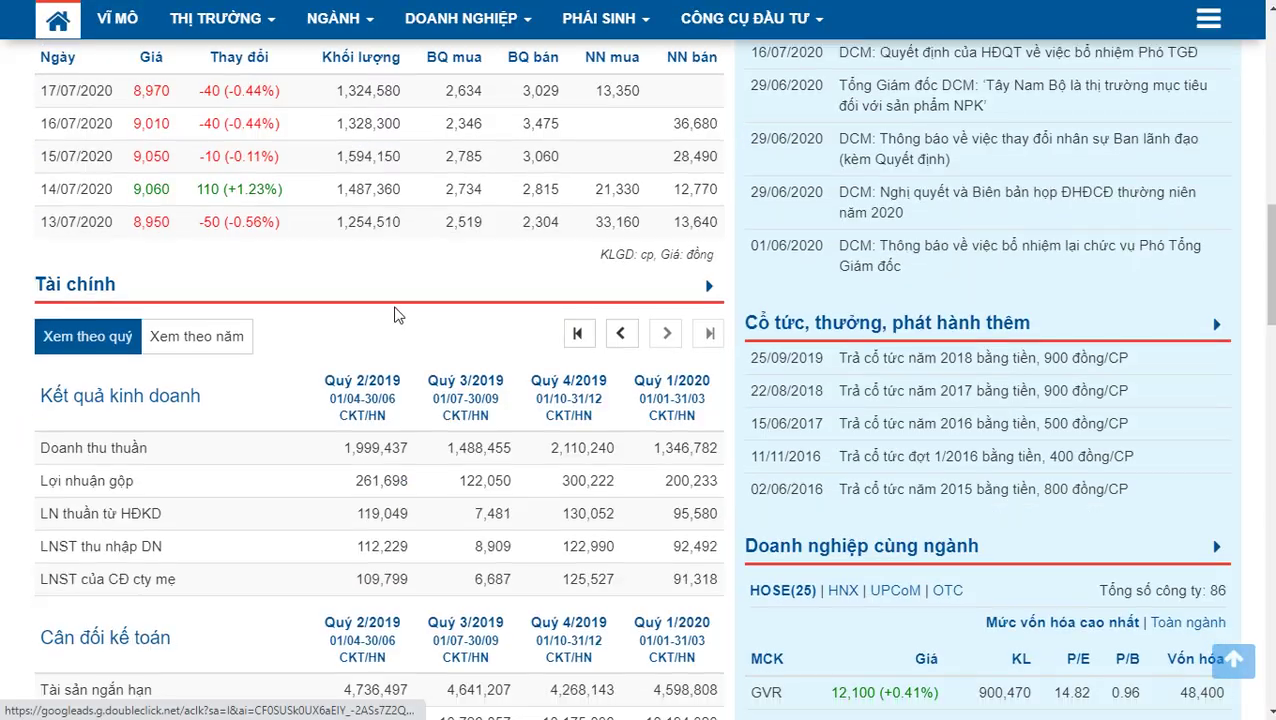
click(222, 337)
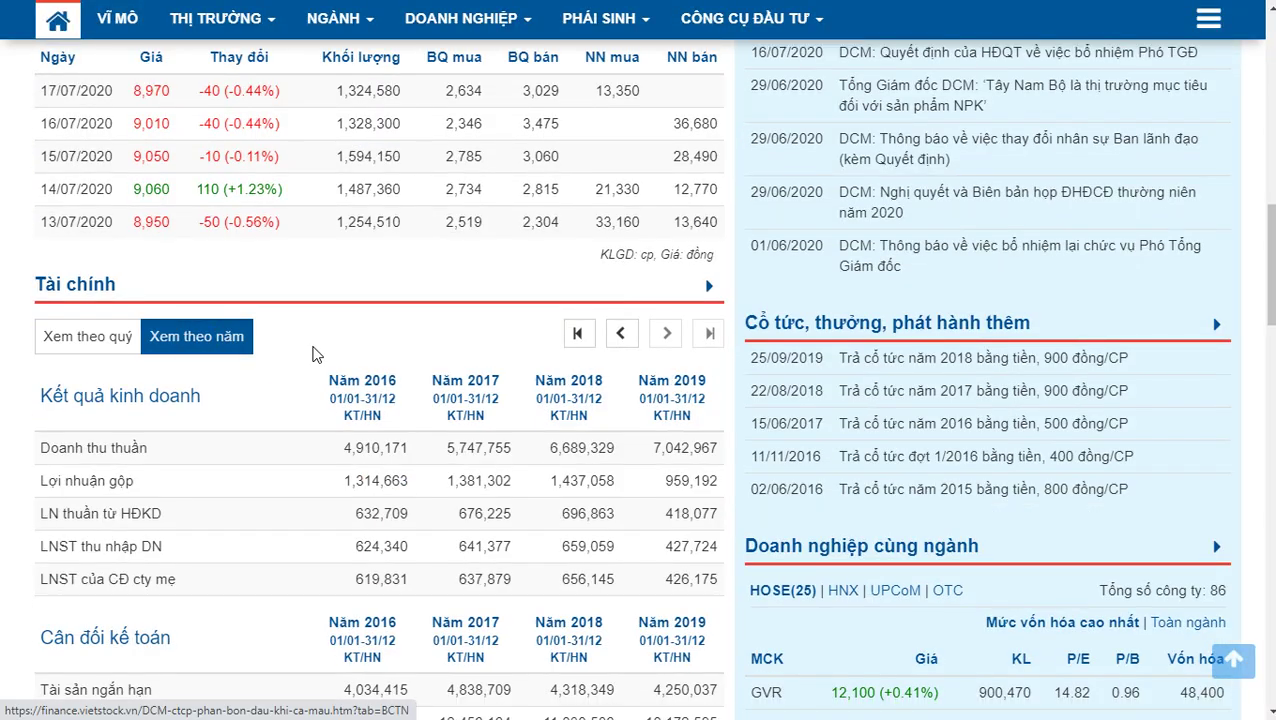
scroll(313, 353, down, 2)
drag(64, 207, 182, 209)
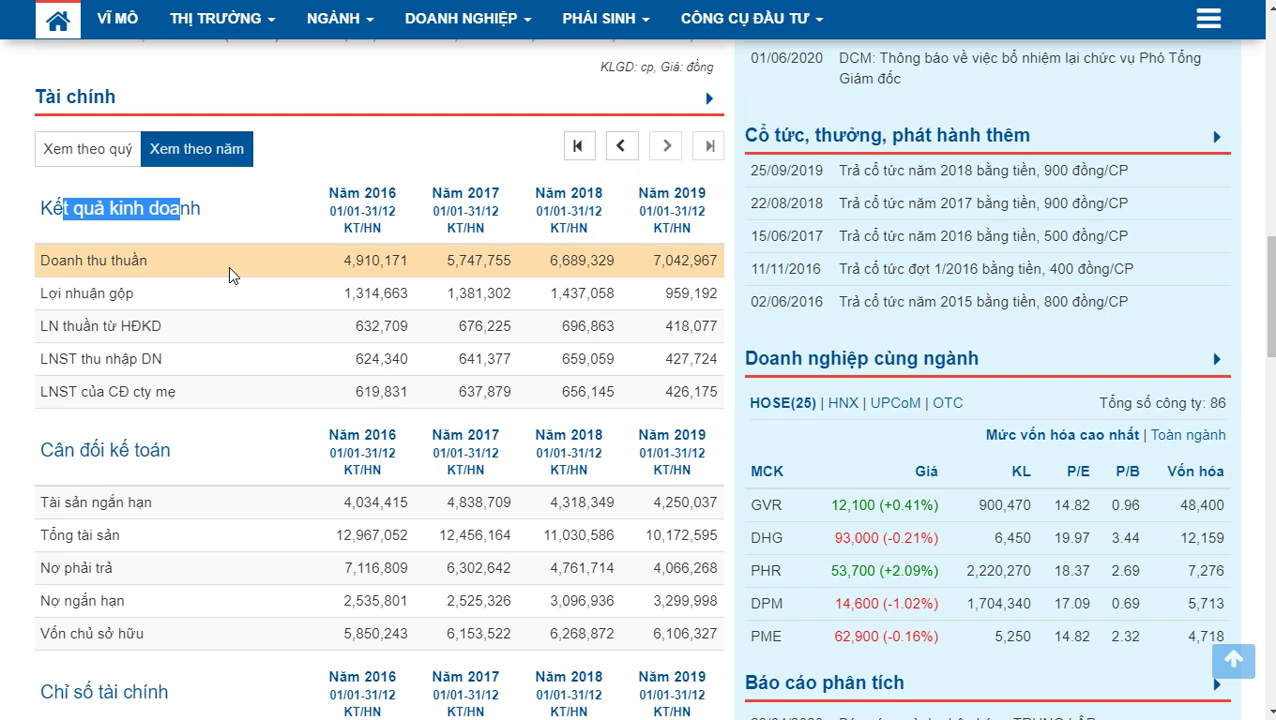
scroll(229, 290, down, 2)
drag(68, 260, 170, 262)
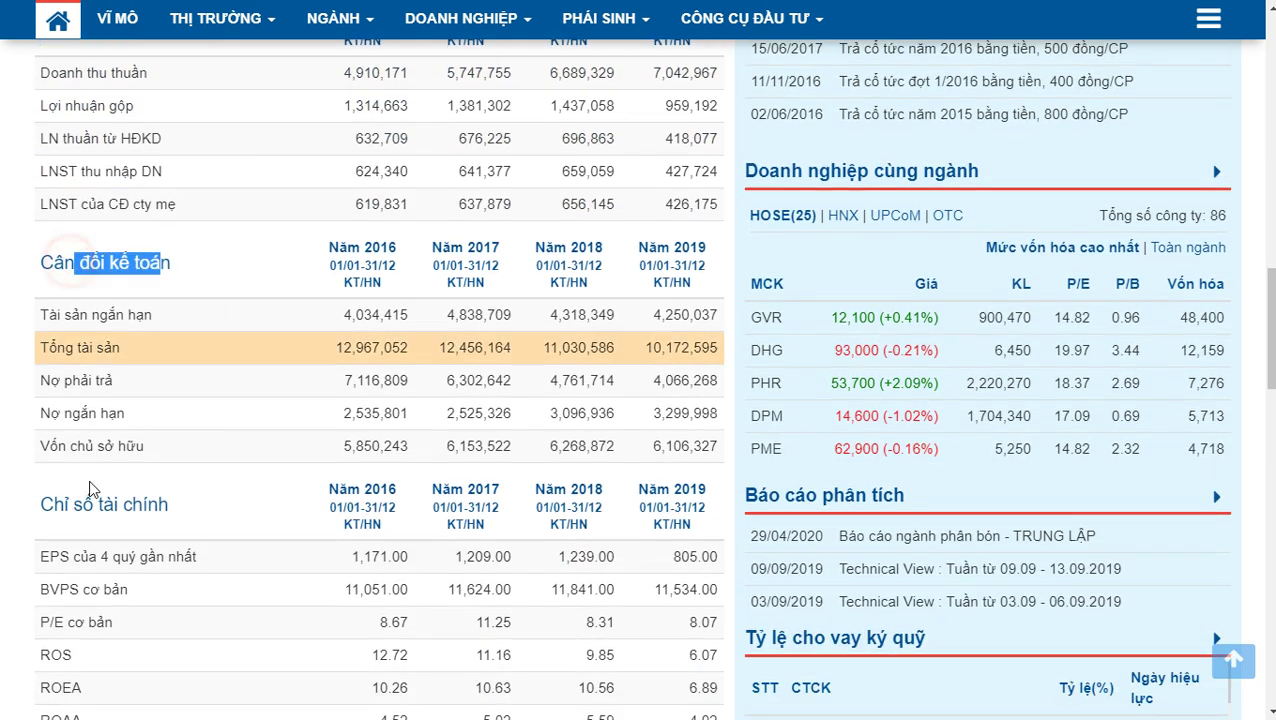
drag(64, 503, 168, 505)
scroll(210, 480, down, 3)
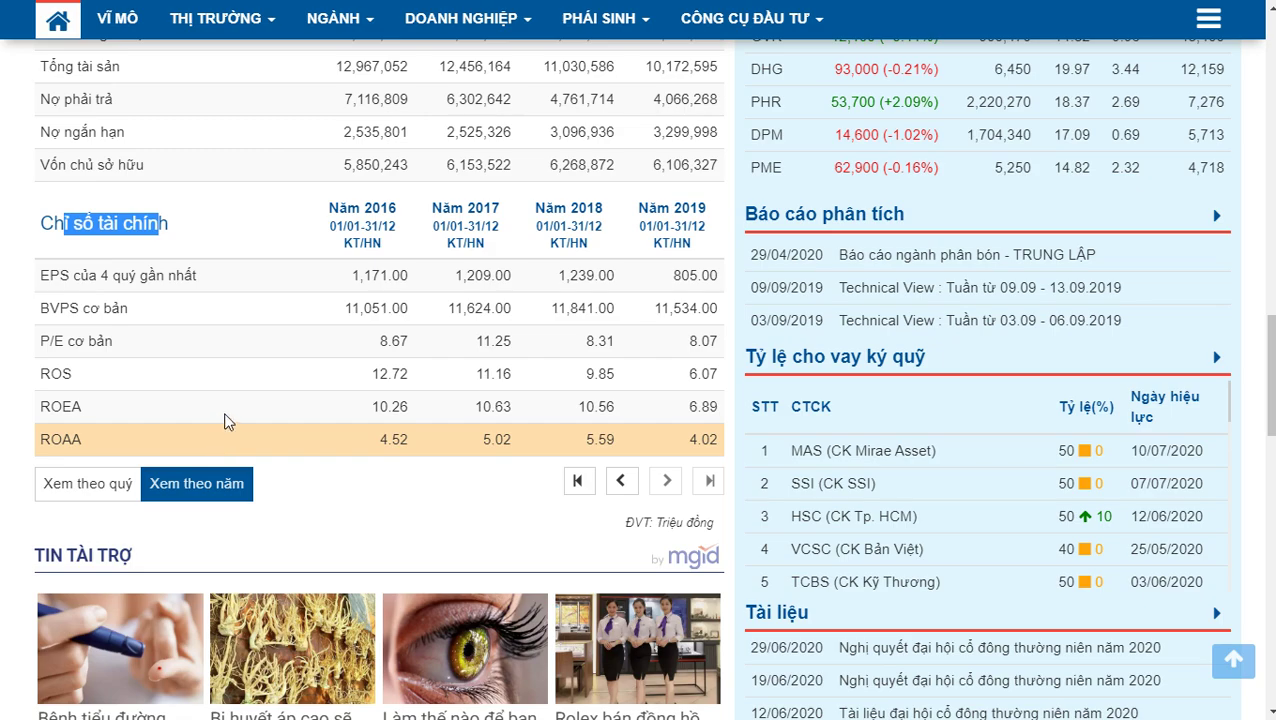
Step: Open the Niêm yết details in the basic company information section
scroll(226, 421, down, 4)
click(839, 497)
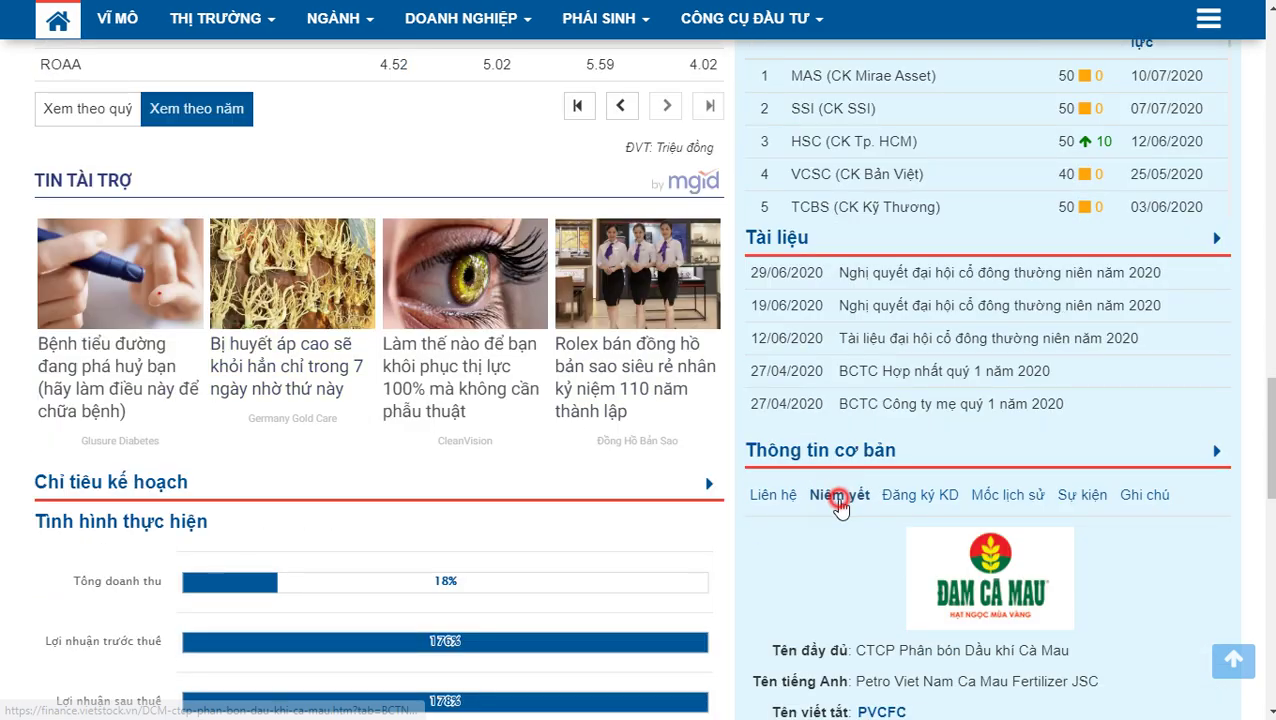
scroll(690, 513, down, 2)
Step: Recheck the yearly financials and trading statistics, and highlight the current share price in the quote summary
scroll(558, 345, up, 11)
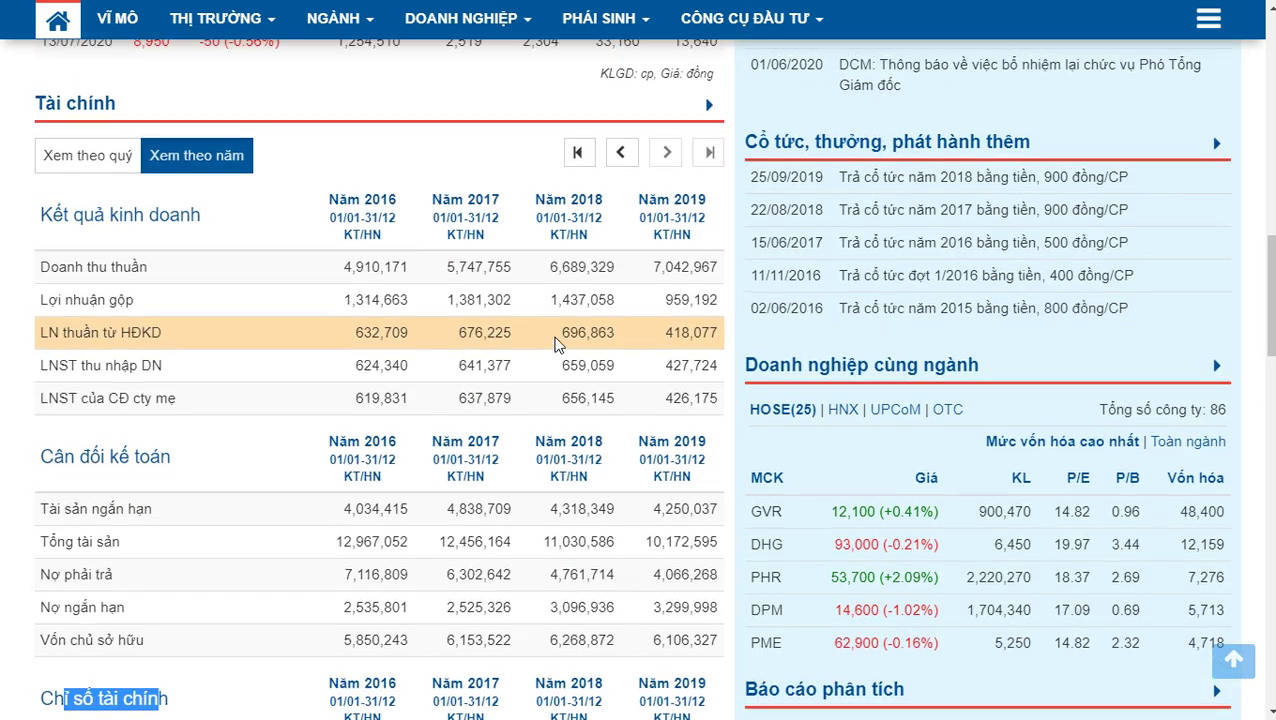
scroll(558, 345, up, 10)
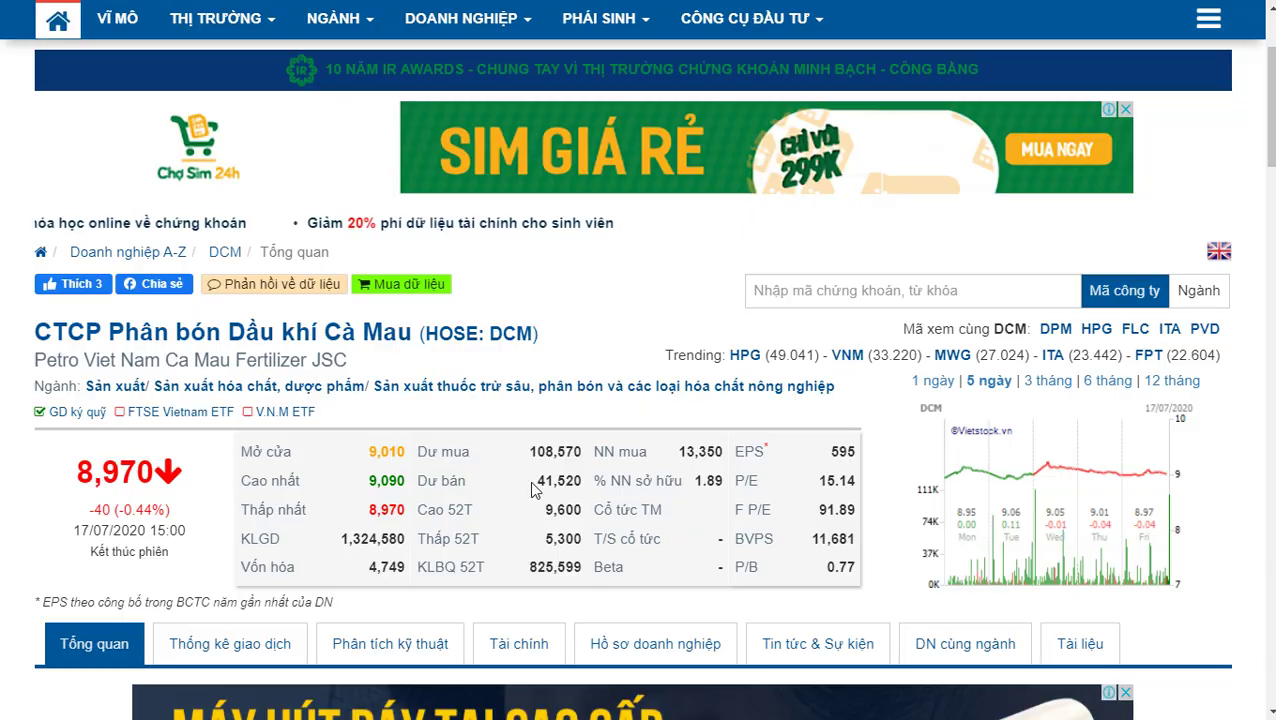
scroll(537, 490, down, 10)
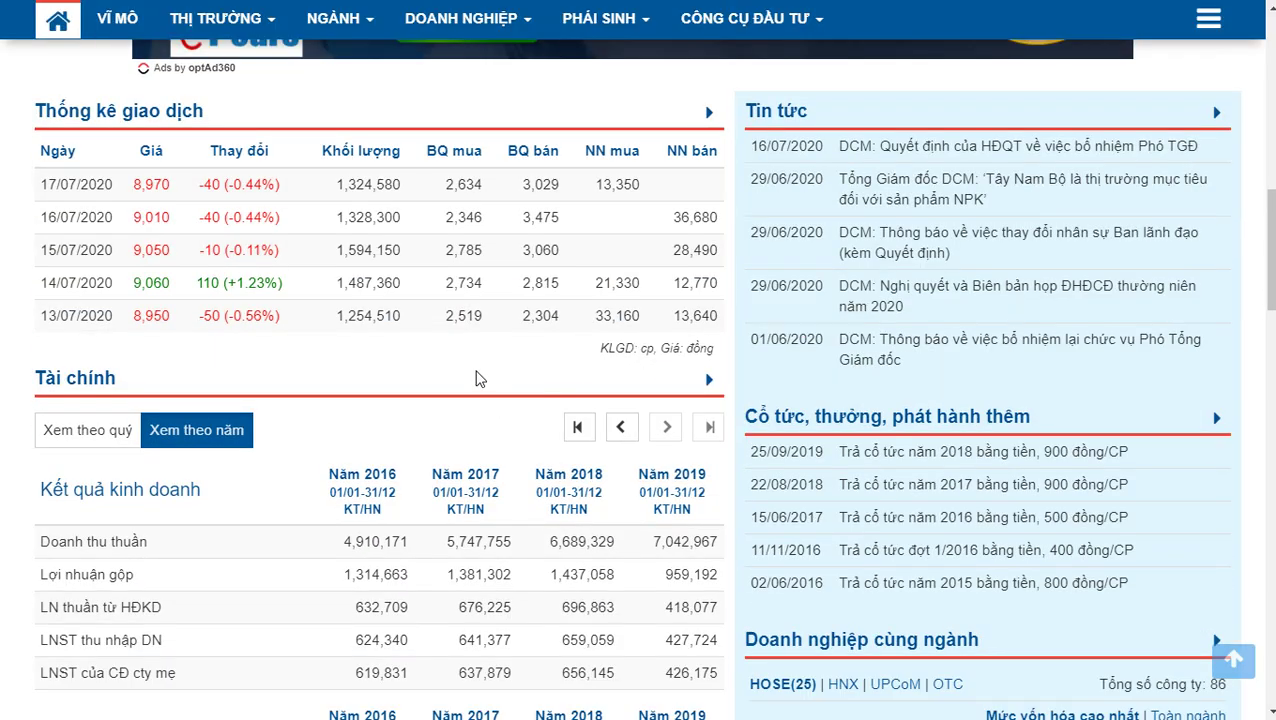
scroll(485, 365, up, 10)
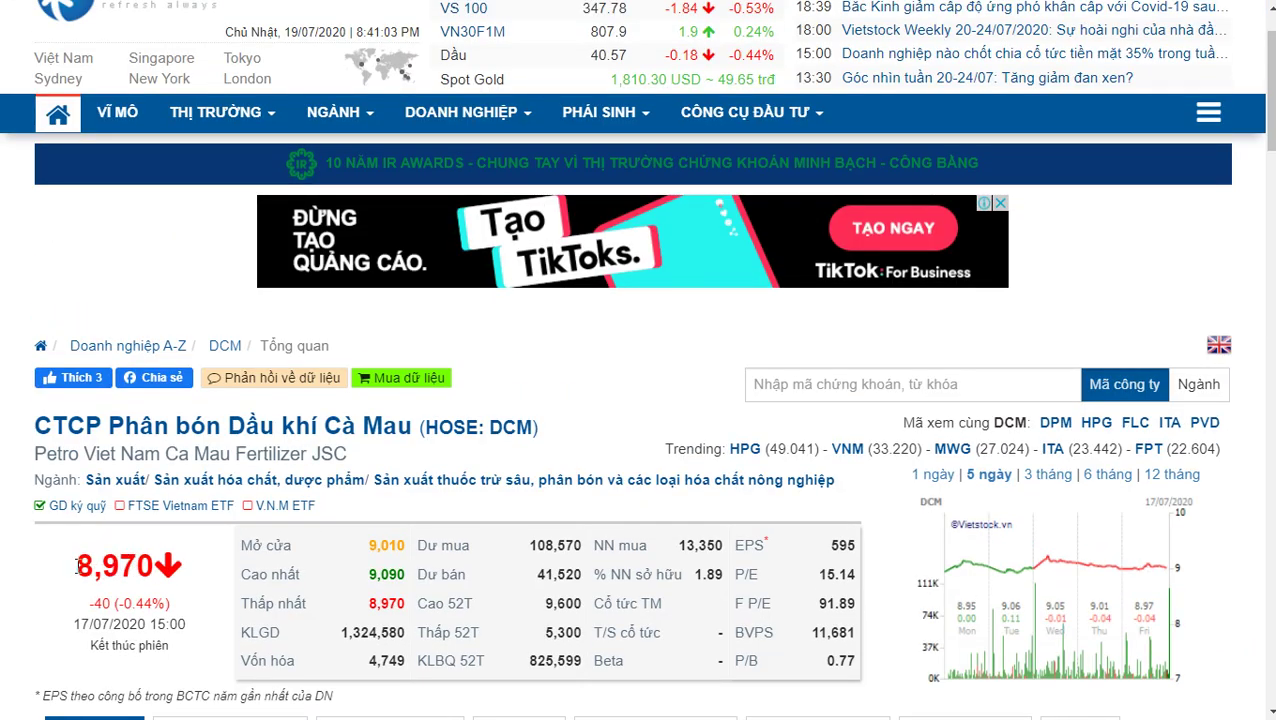
drag(70, 566, 118, 566)
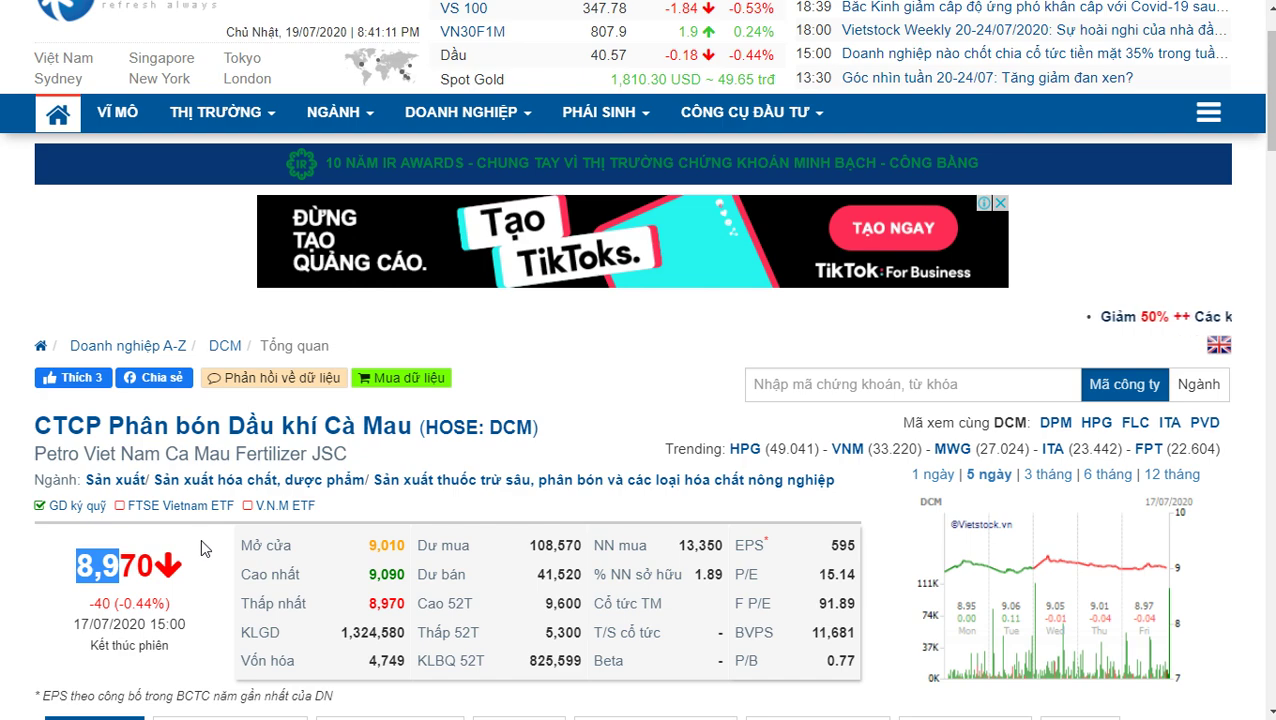
Step: Switch to the DCM workbook in Excel, turn off extended selection, and select the scoring cells C27:L27
key(alt+Tab)
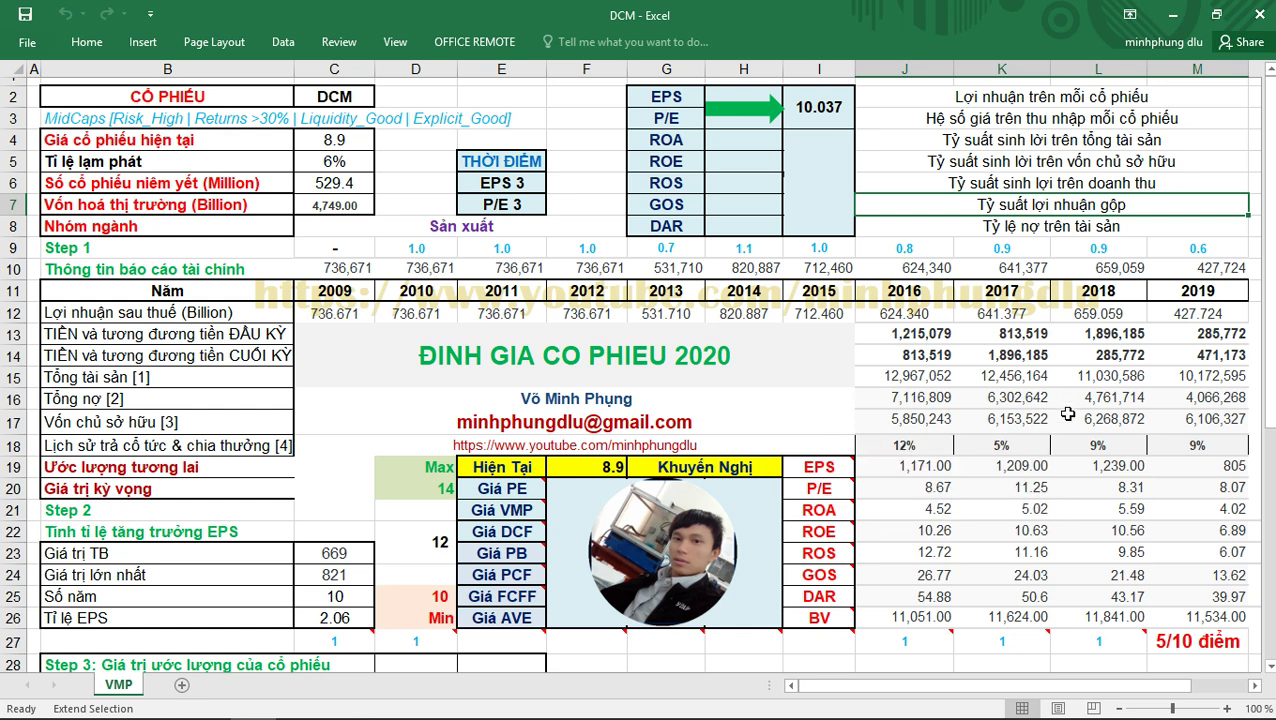
key(F8)
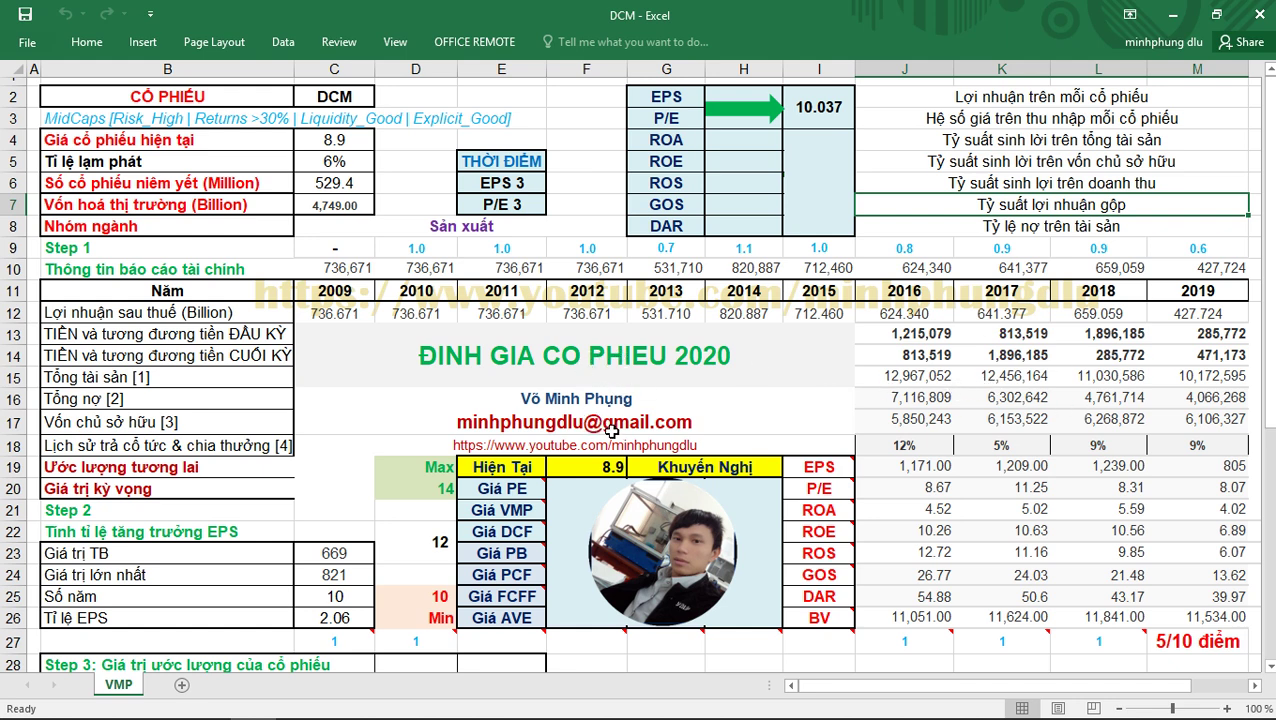
click(964, 414)
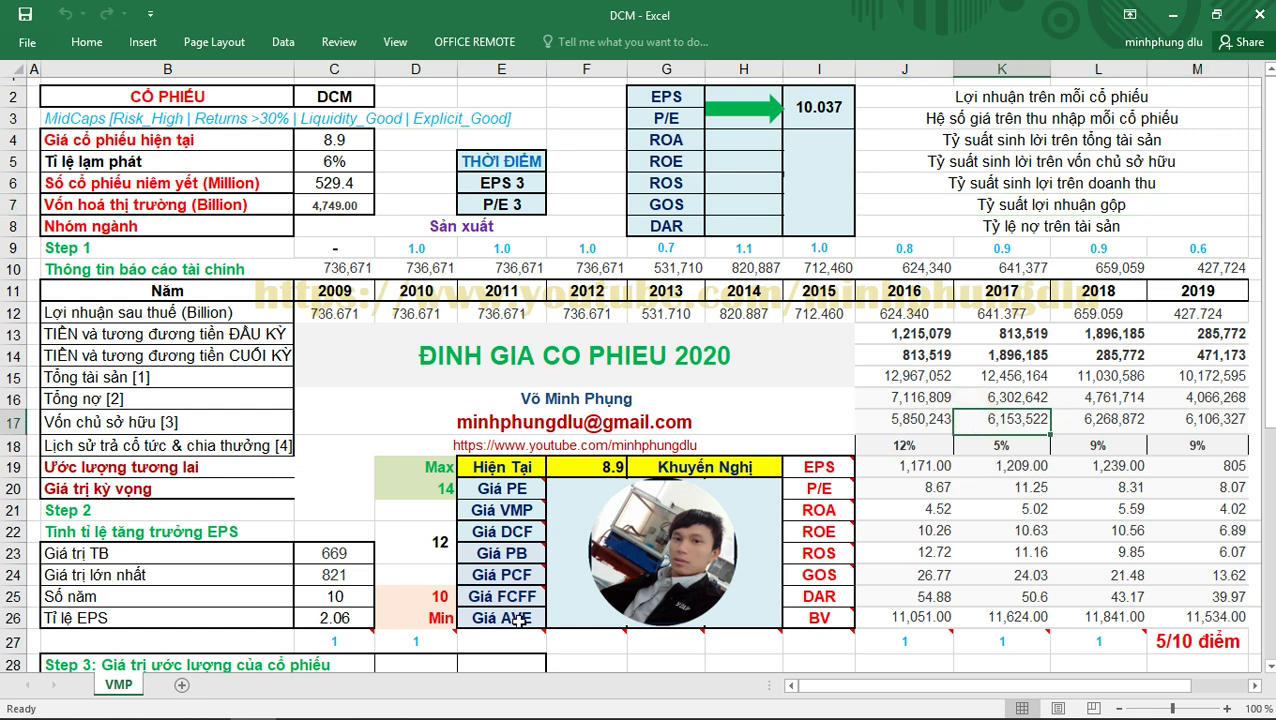
drag(340, 638, 1090, 634)
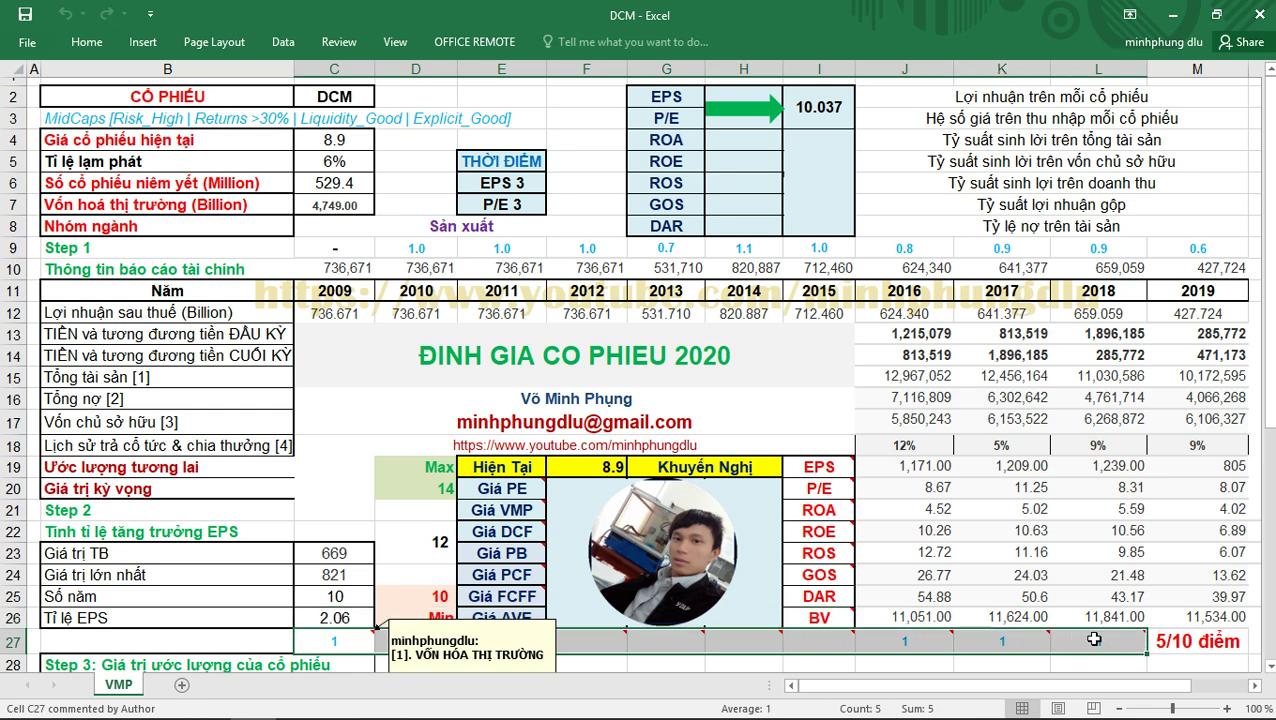
Step: Check the 2018 dividend rate in row 18 and the 2016 after-tax profit in row 12
click(1058, 441)
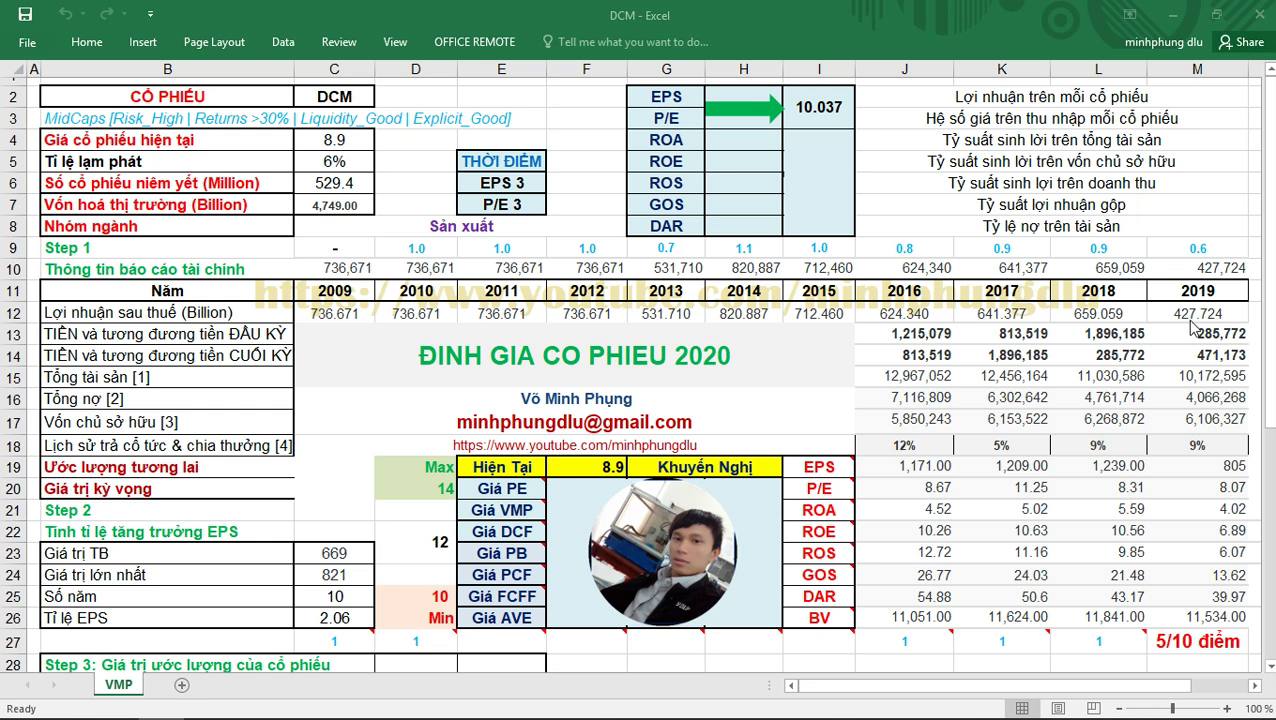
click(1098, 445)
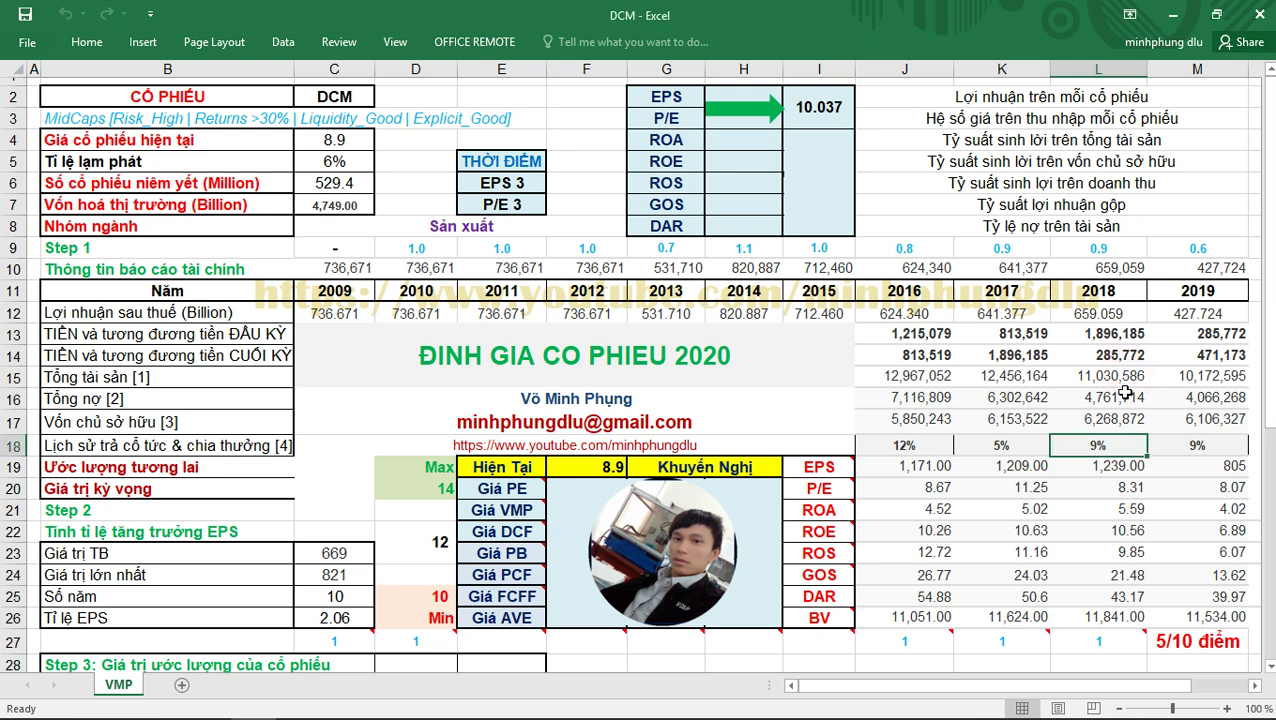
click(905, 313)
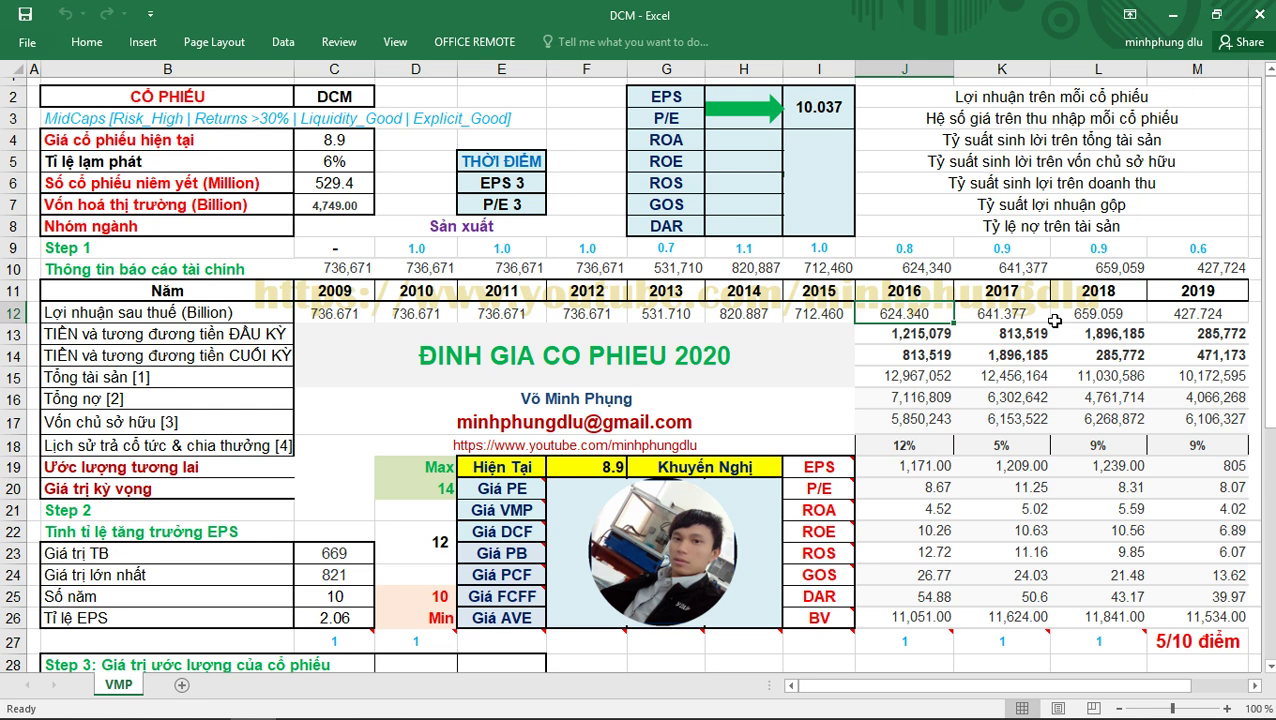
click(349, 448)
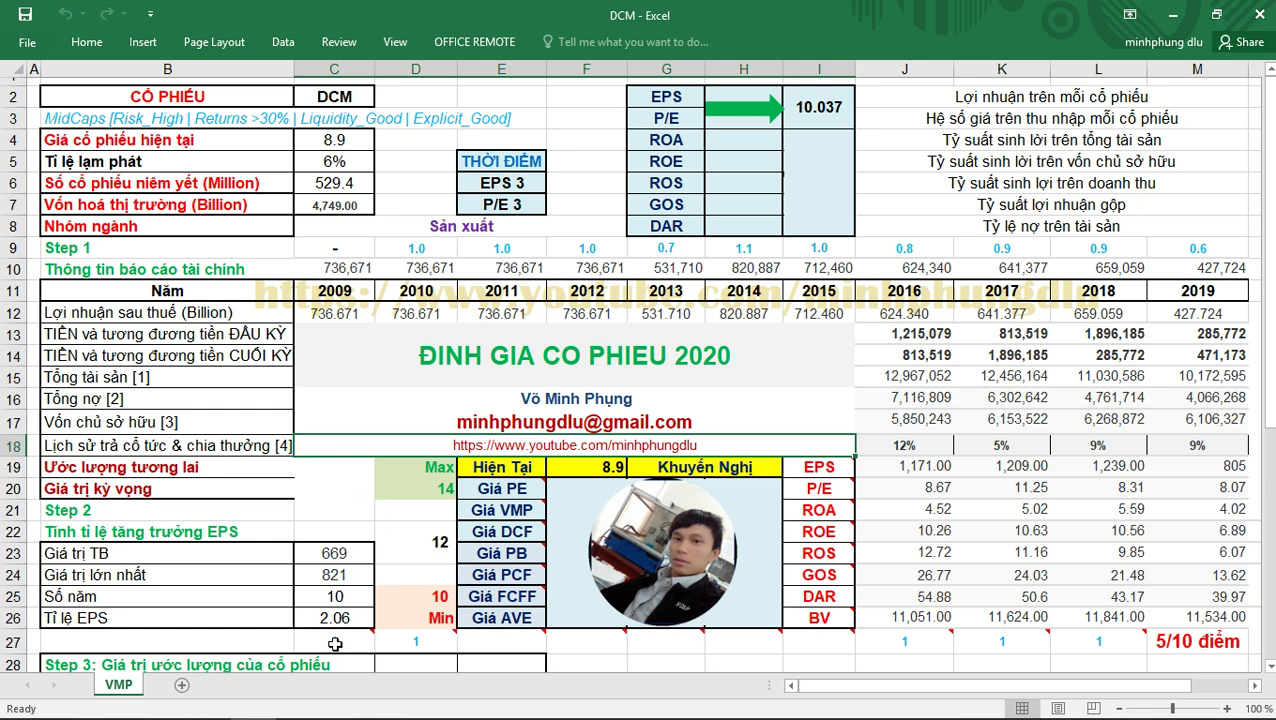
Step: Read the criteria notes on cells C27 to F27 and select the 2012–2019 profit figures in F10:M12
mouse_move(335, 643)
mouse_move(407, 645)
mouse_move(522, 639)
mouse_move(595, 647)
drag(597, 268, 1190, 313)
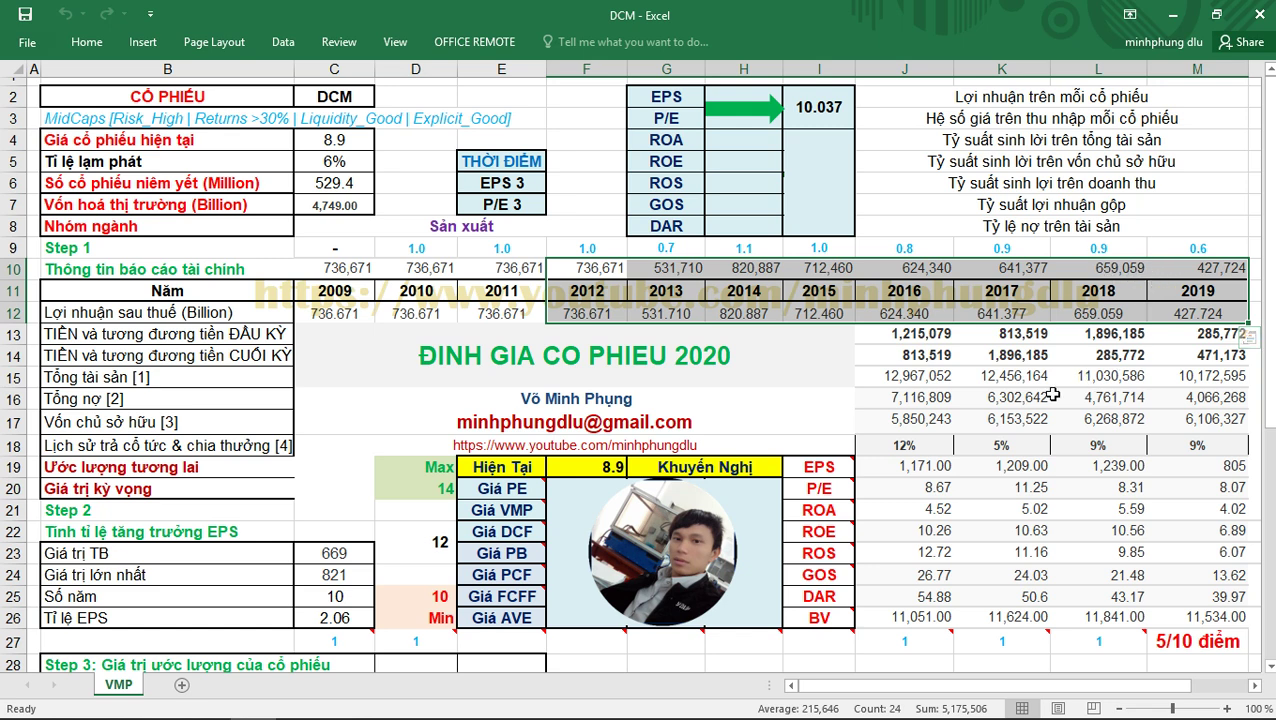
Step: Review the 2016–2019 equity figures in row 17 and total debt figures in row 16 by selecting them
click(924, 419)
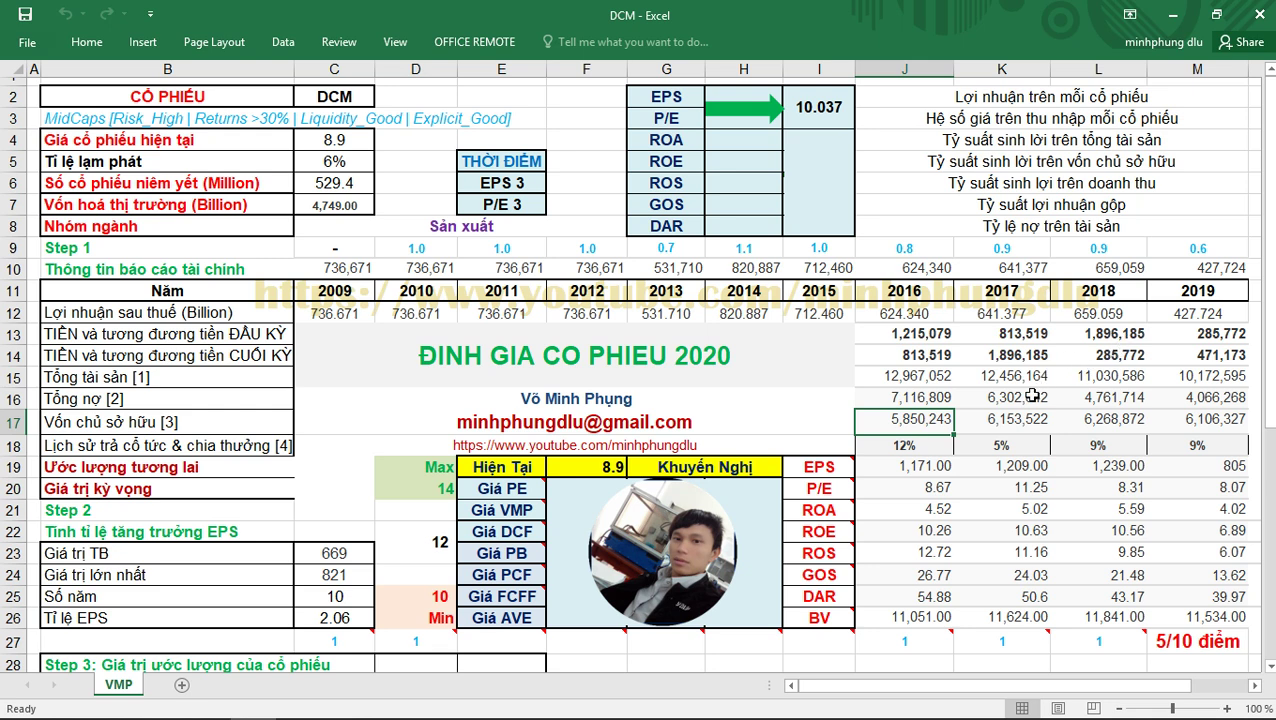
click(895, 423)
drag(1052, 417, 1239, 421)
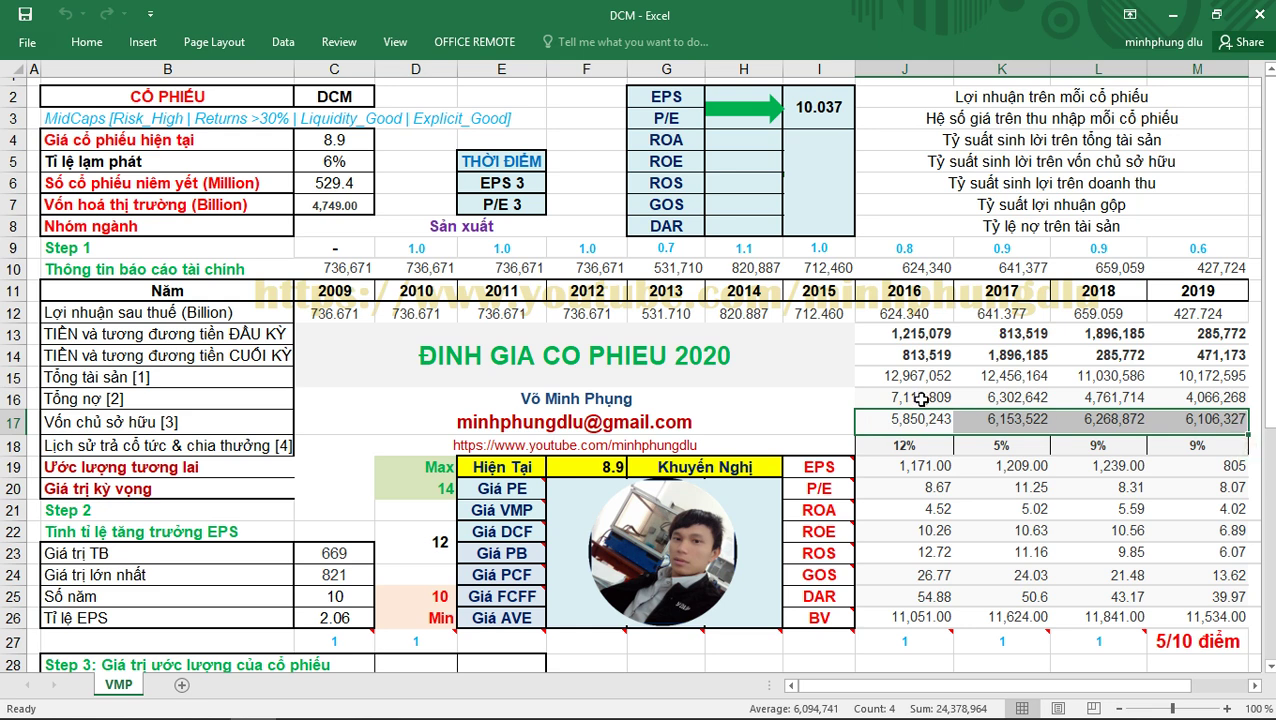
drag(890, 397, 1176, 400)
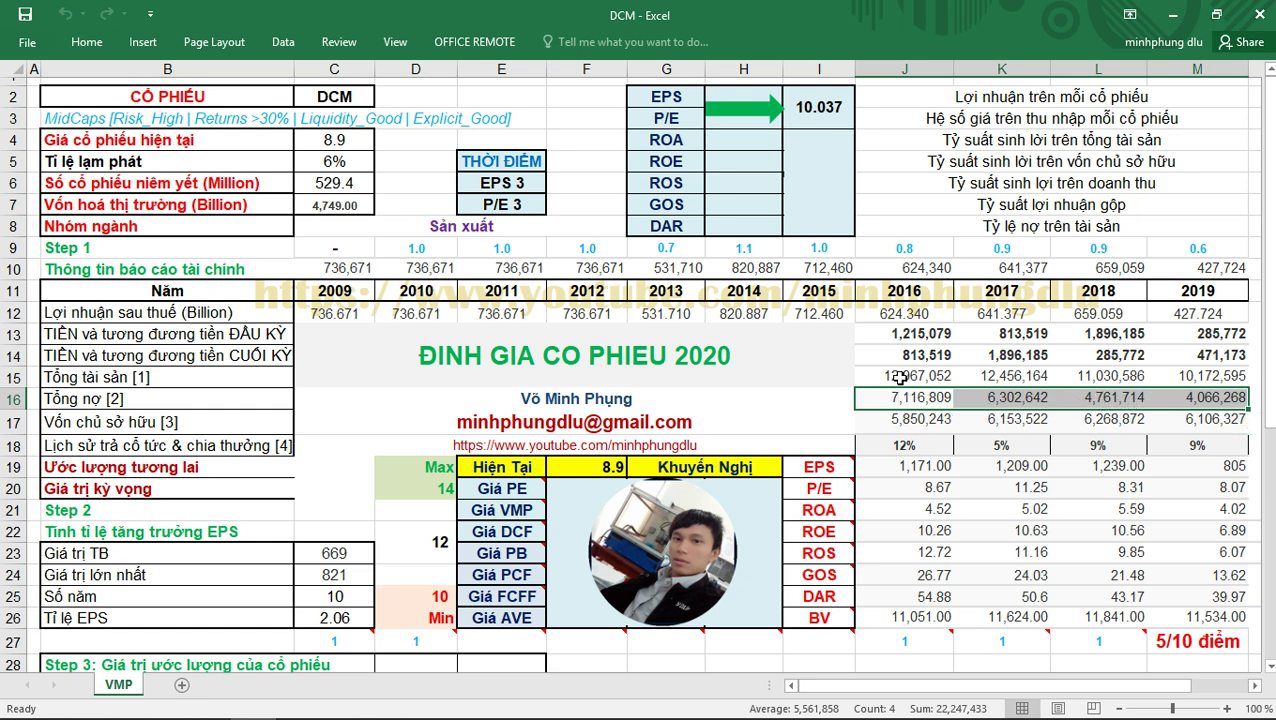
drag(1168, 404, 1190, 402)
Step: Read the financial report criterion note on cell F27 and select the dividend criterion cell G27
mouse_move(652, 643)
mouse_move(591, 646)
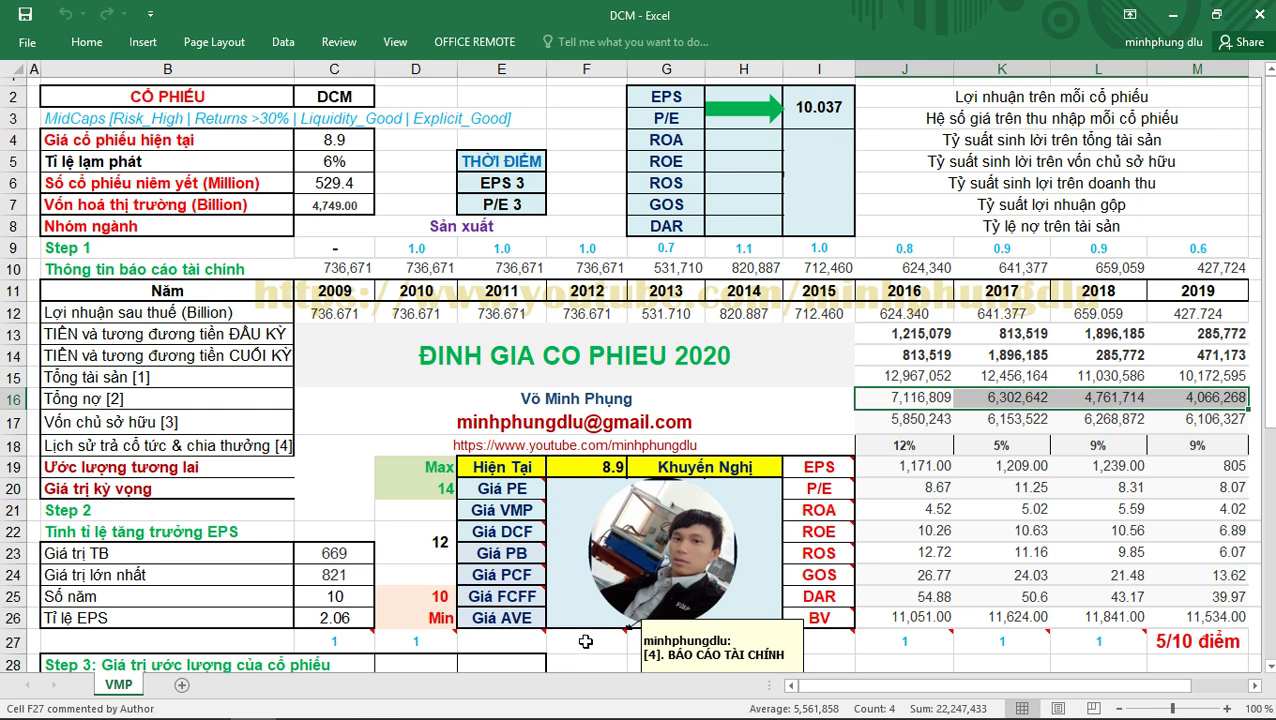
click(585, 641)
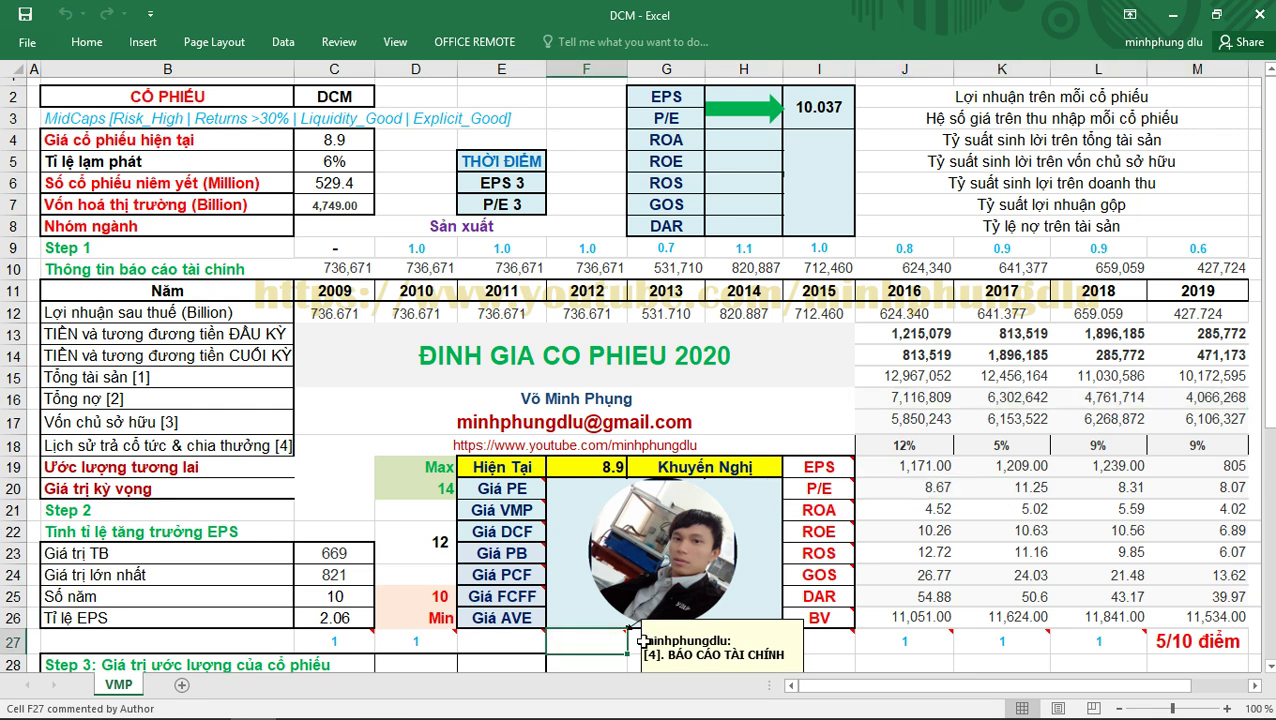
click(687, 643)
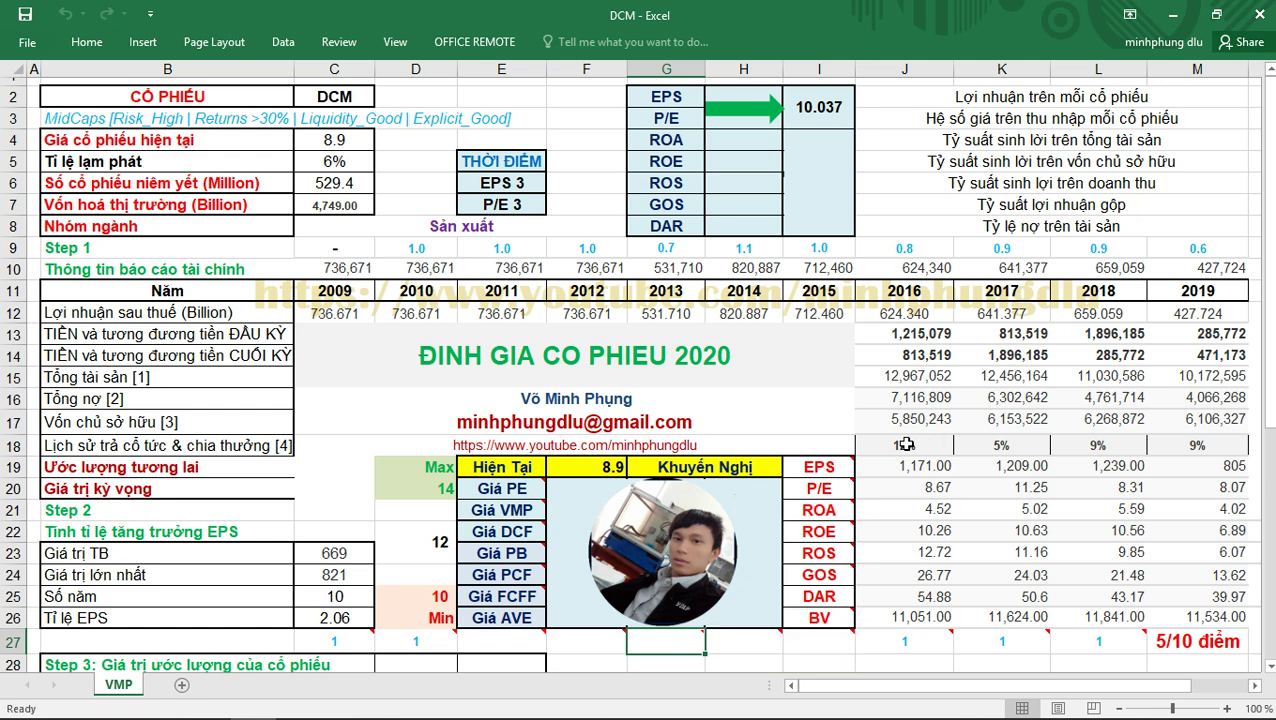
Step: Review the 2016–2019 dividend history in J18:M18 and read the dividend criterion note on cell G27
drag(922, 445, 1100, 445)
drag(1192, 440, 1195, 441)
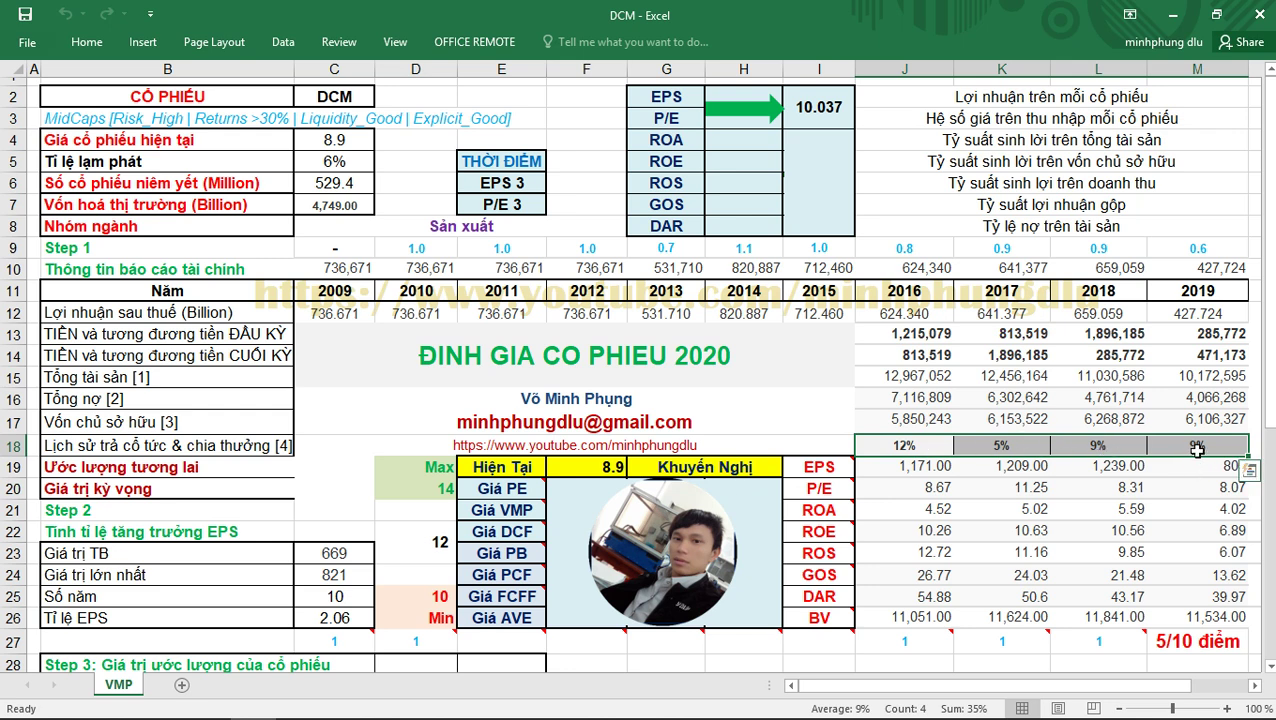
click(1001, 446)
drag(1195, 446, 925, 450)
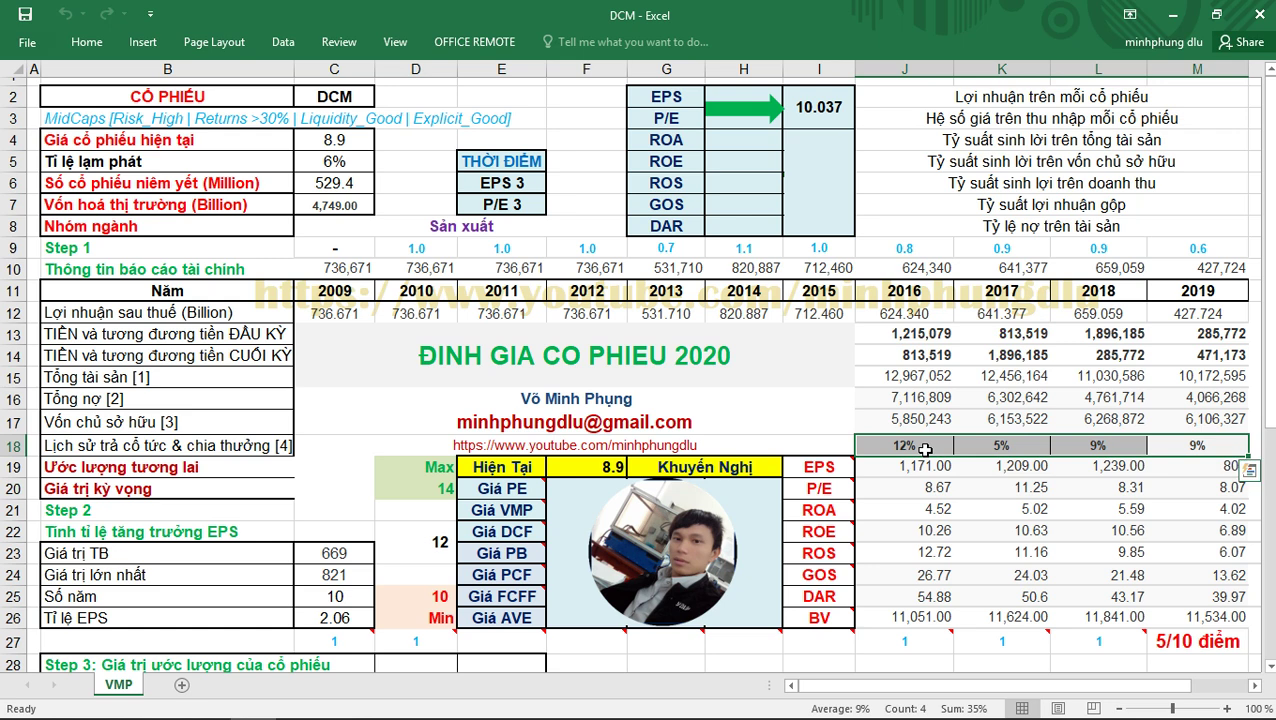
click(1212, 446)
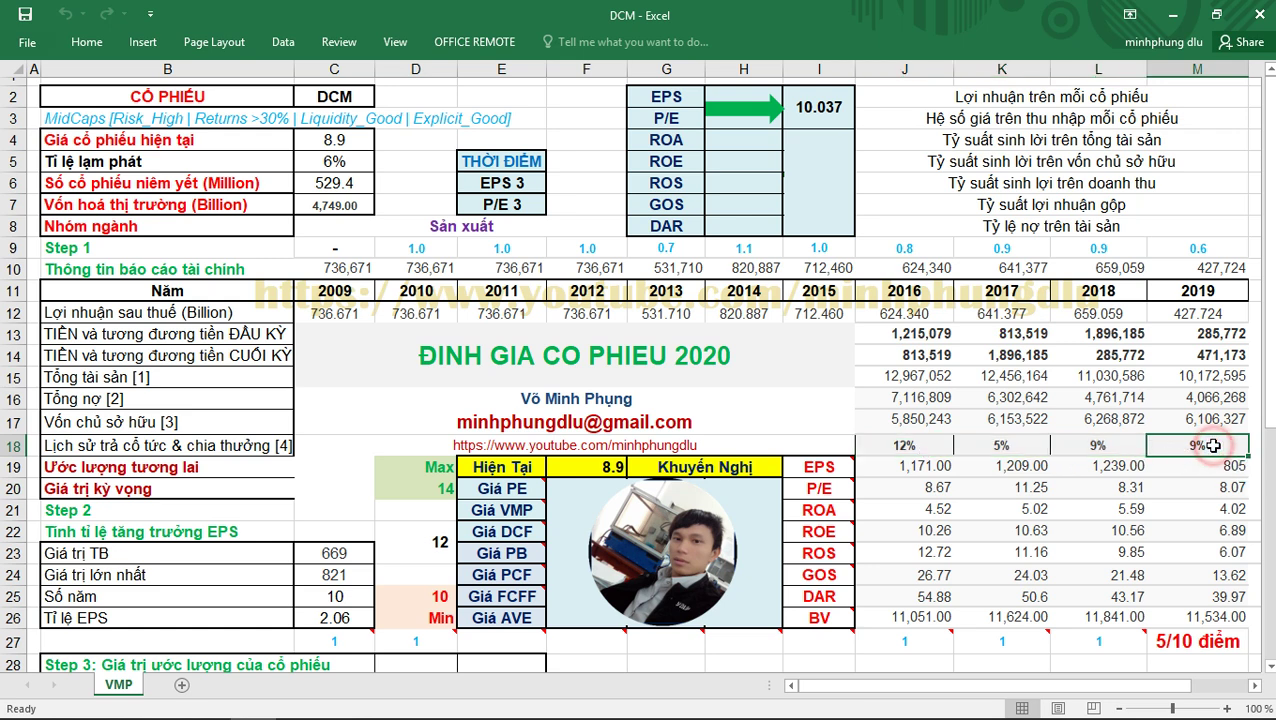
drag(1212, 446, 916, 452)
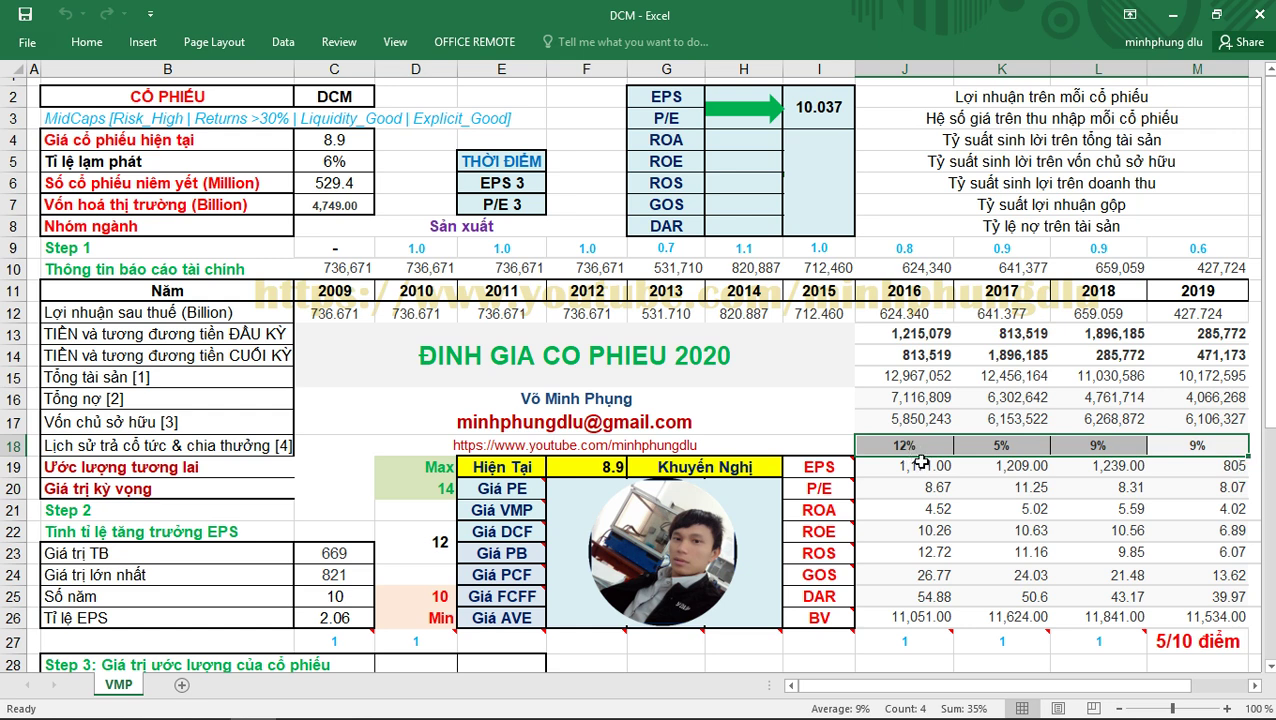
mouse_move(678, 638)
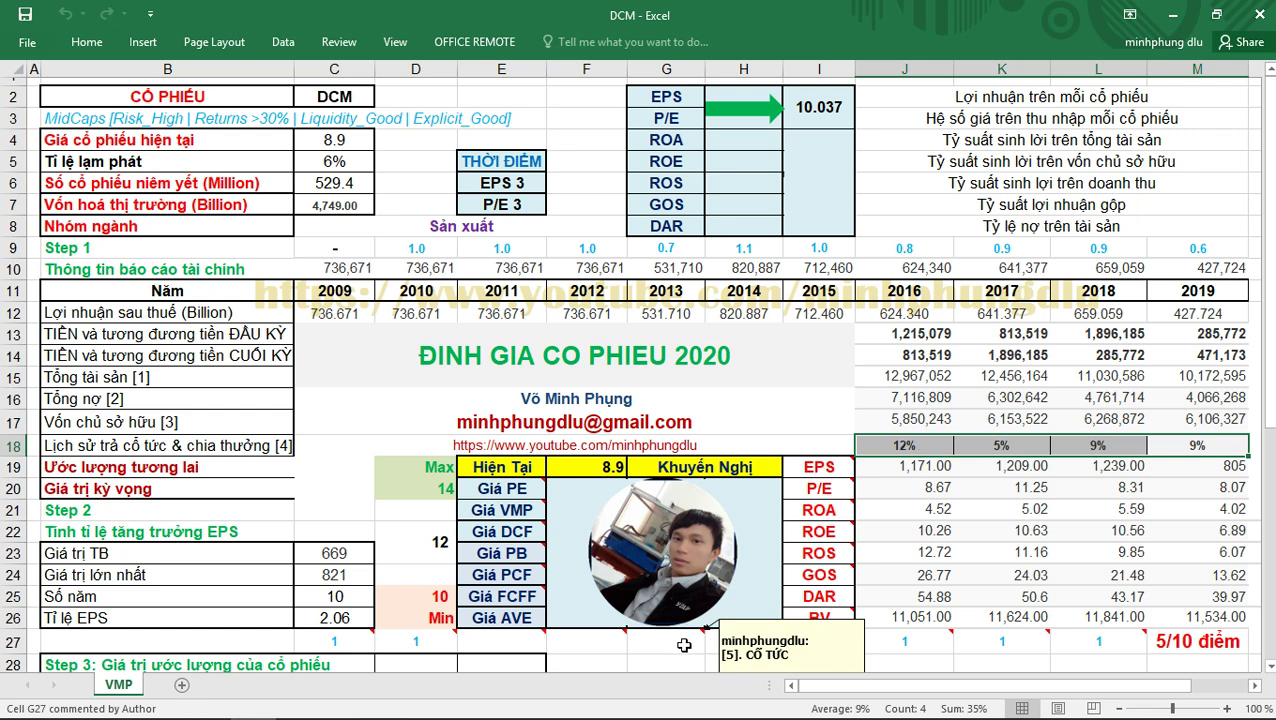
Step: Select the 2016–2019 dividend percentages in J18:M18 and the single 2019 dividend cell M18
click(918, 461)
drag(916, 449, 1186, 445)
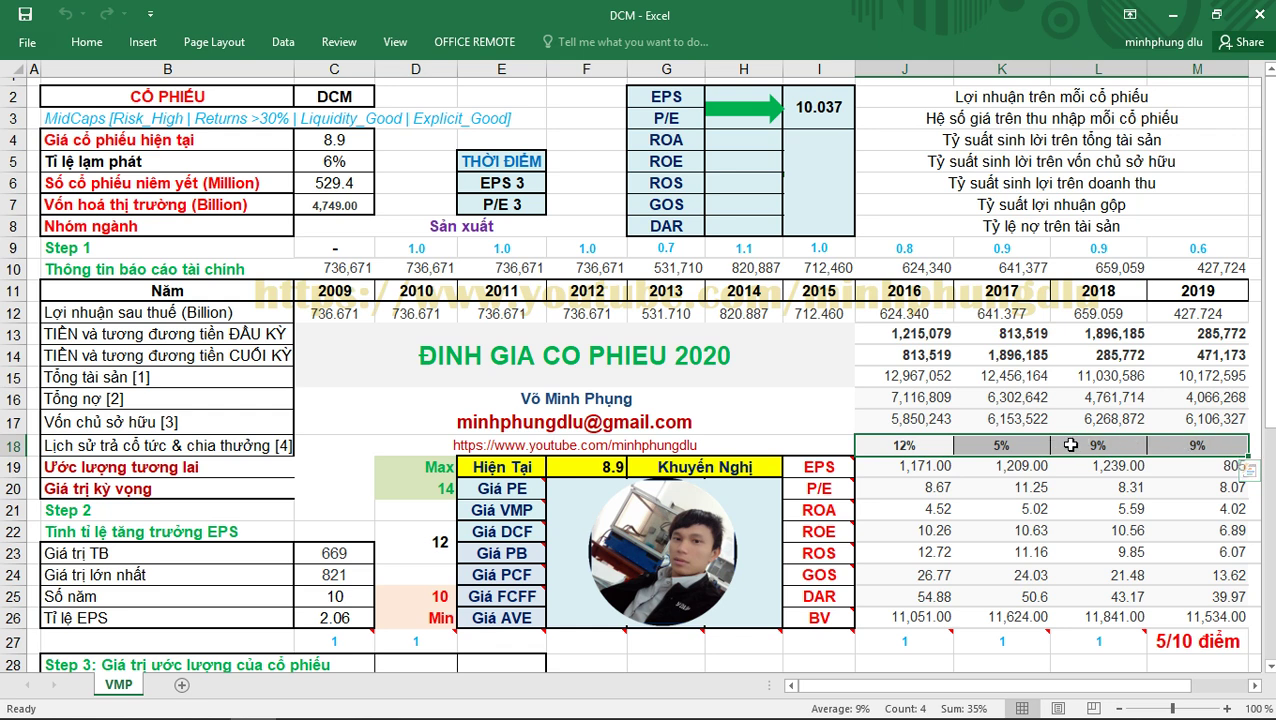
click(1197, 466)
click(1207, 441)
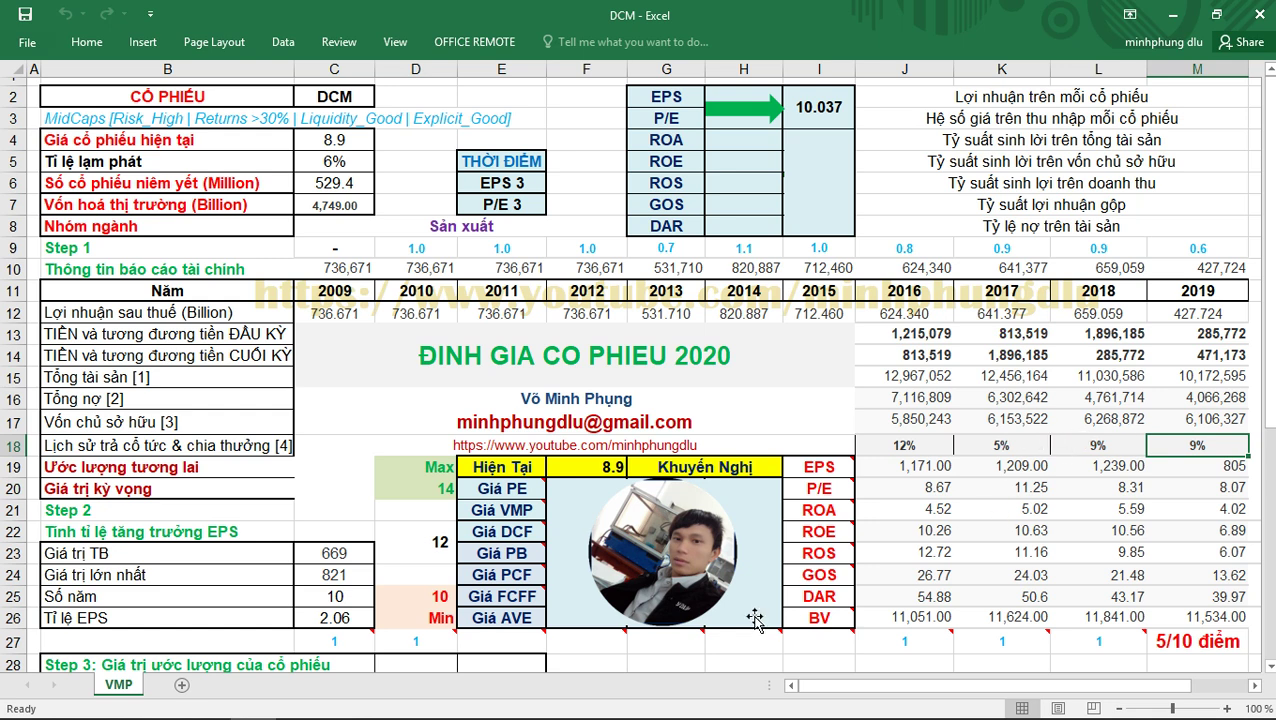
Step: Read the ROA and ROE notes on cells I21 and I22 and select the 2016–2019 ROA figures in J21:M21
mouse_move(741, 643)
mouse_move(823, 510)
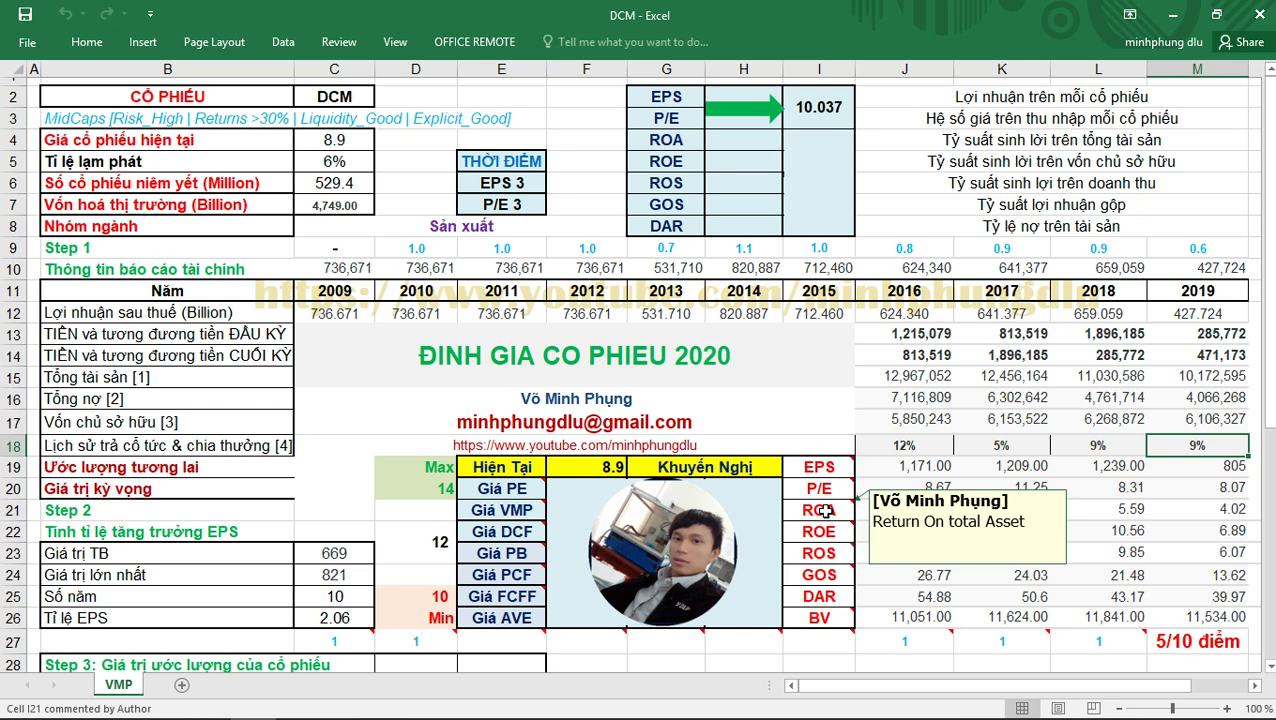
mouse_move(825, 534)
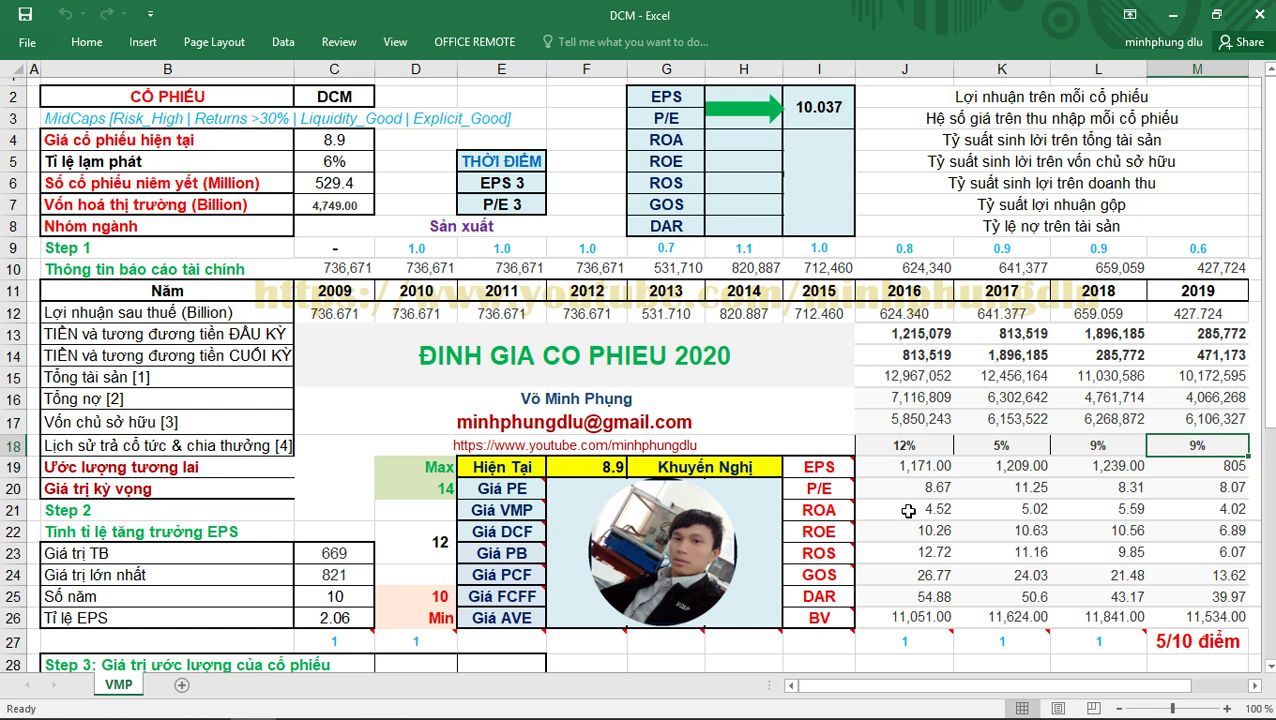
drag(907, 510, 1187, 507)
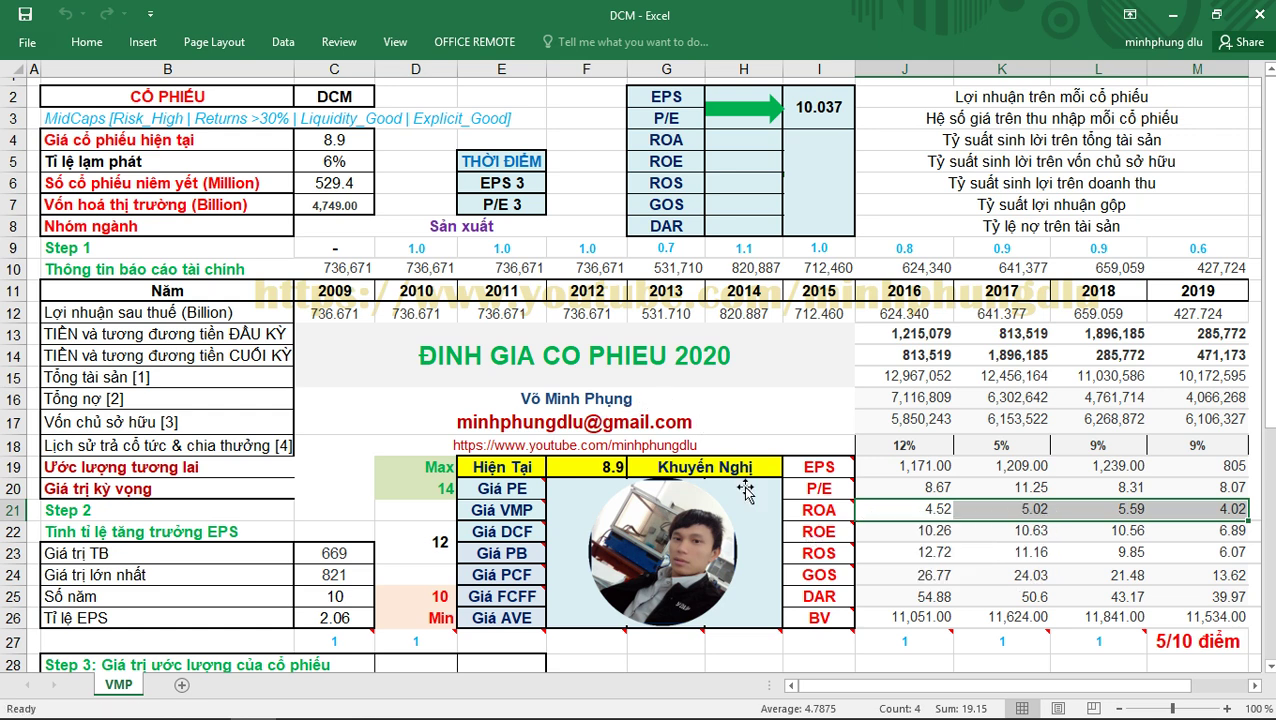
Step: Review the 2016–2019 ratios in J20:M26 against the ROA, ROE, ROS, GOS and DAR ratings in G4:I8 by selecting them
mouse_move(830, 555)
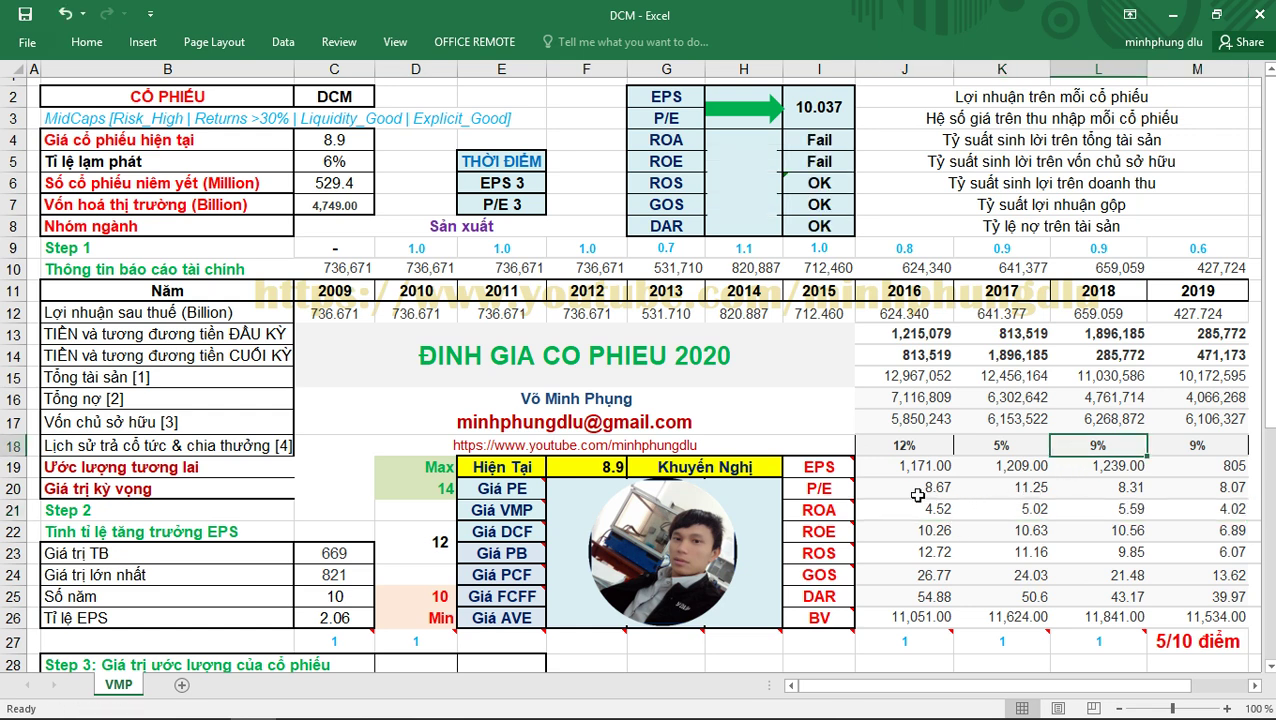
drag(915, 490, 1210, 608)
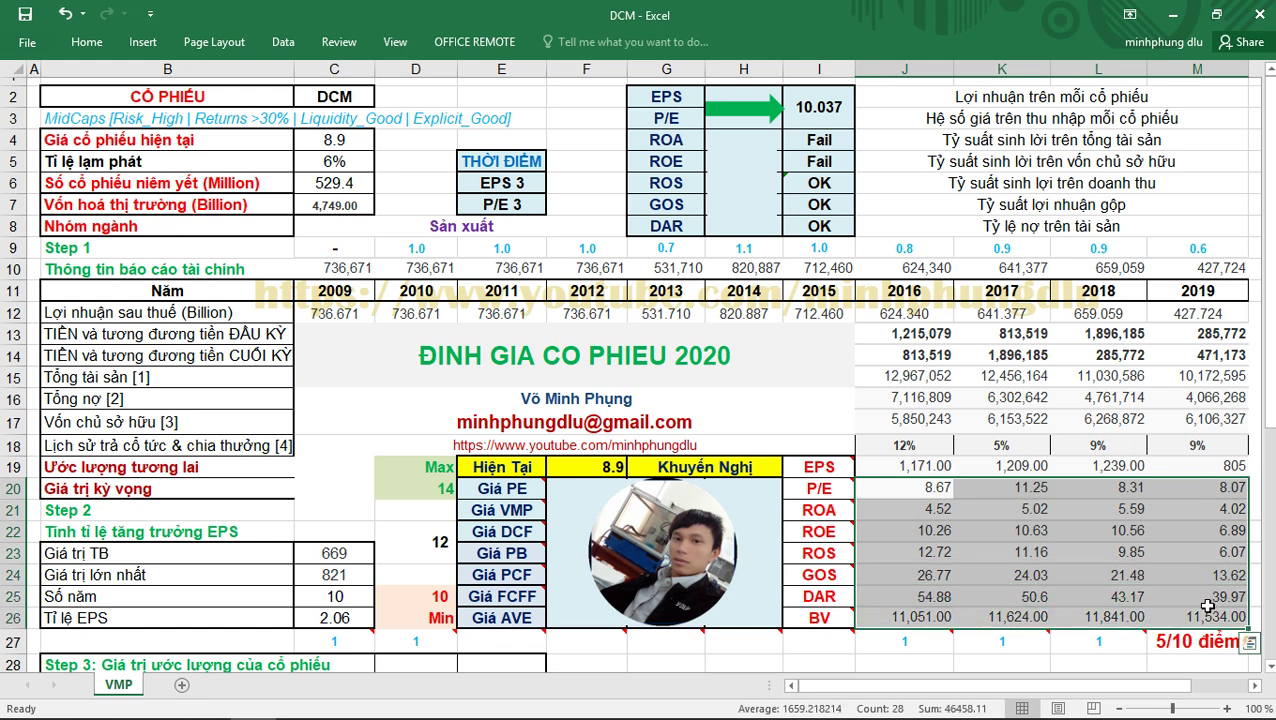
drag(820, 138, 828, 226)
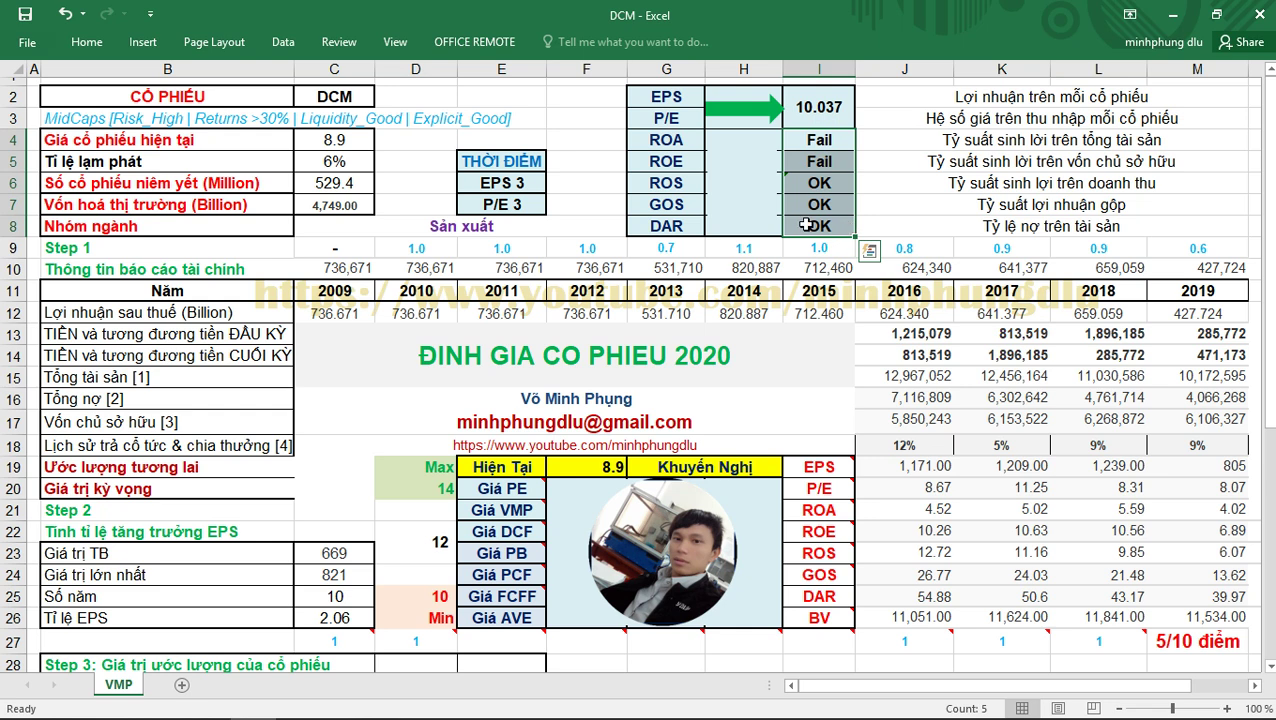
drag(690, 186, 817, 224)
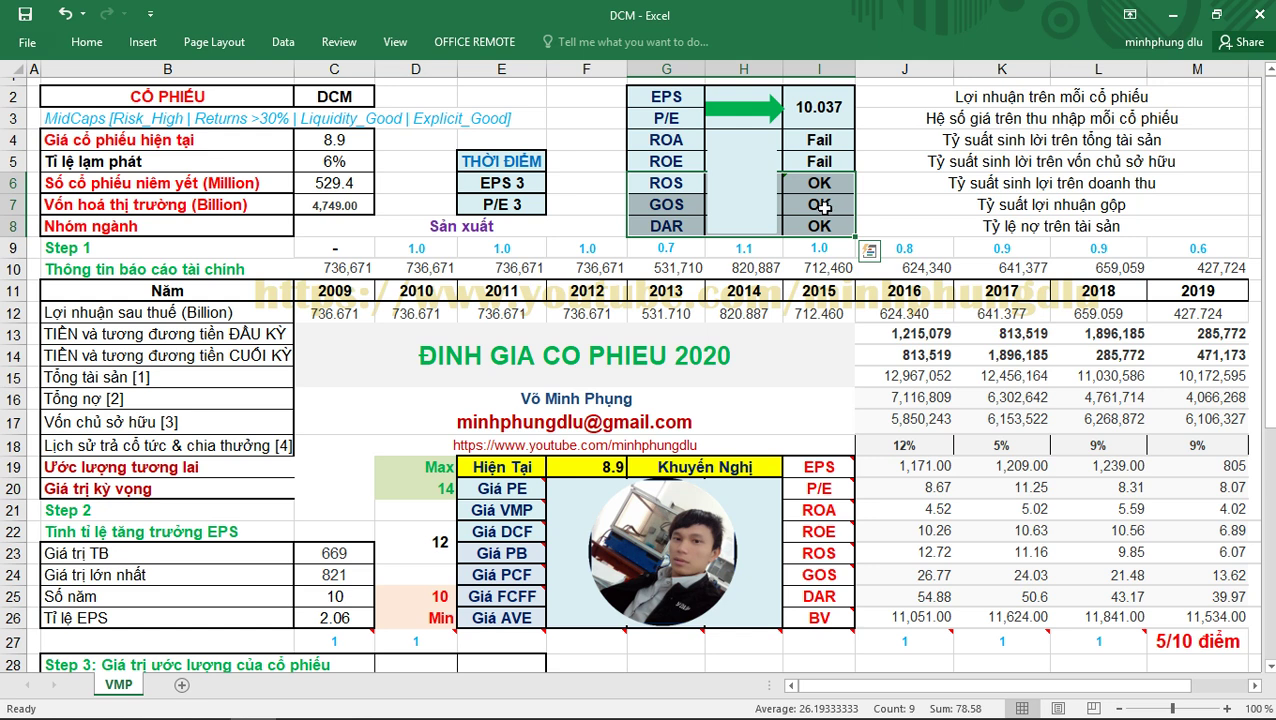
drag(666, 140, 820, 158)
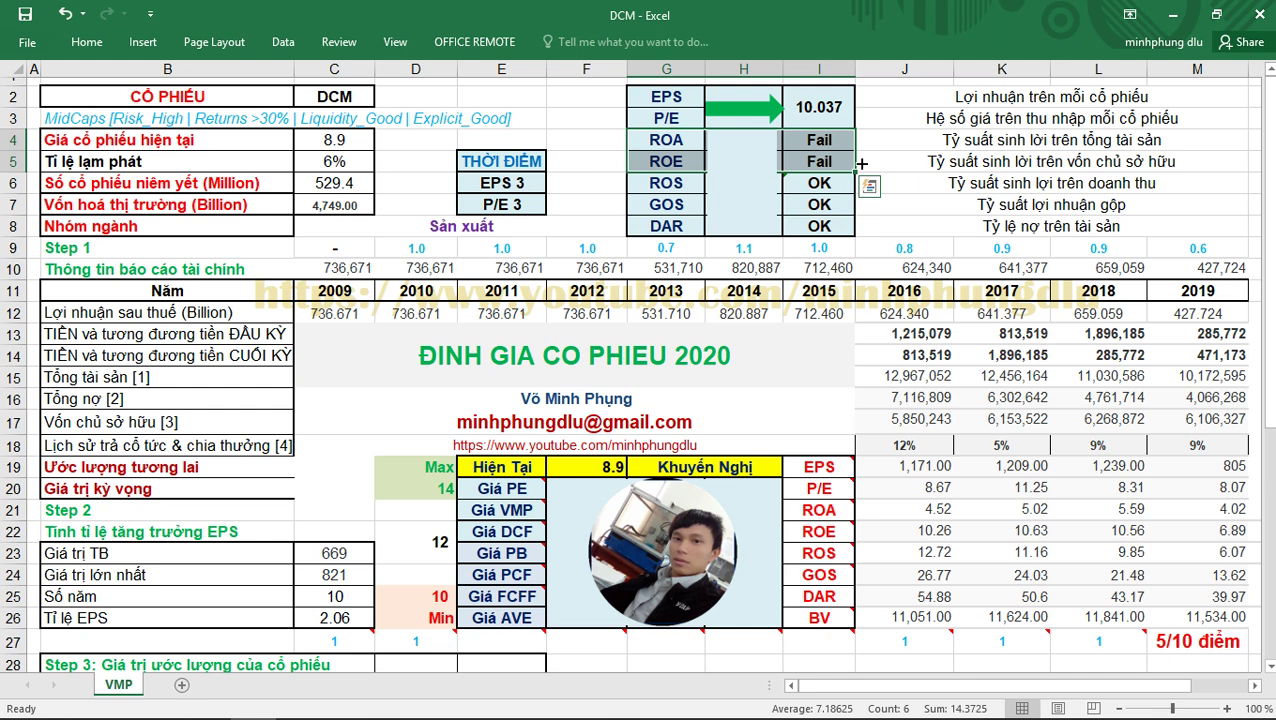
Step: Select the ROA and ROE ratings in G4:I5 and read the financial indicator criterion note on cell H27
click(655, 142)
shift+click(818, 162)
mouse_move(768, 639)
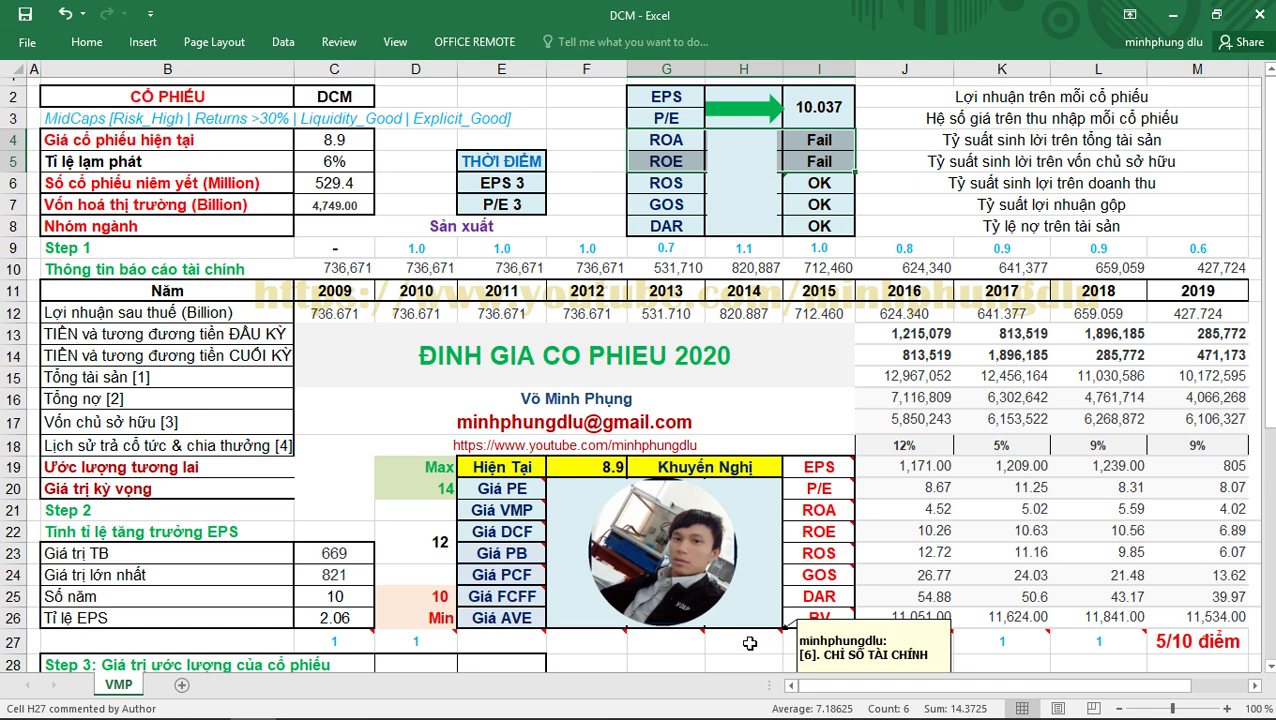
click(749, 643)
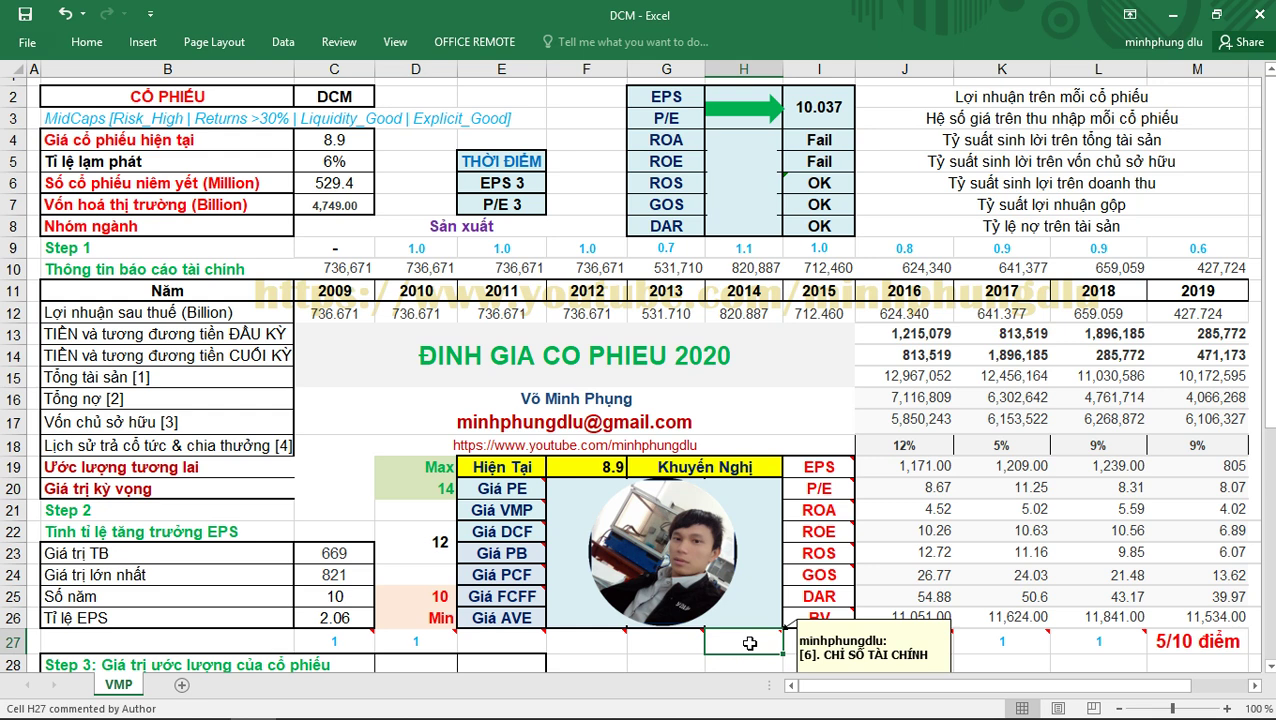
Step: Recheck the DAR rating in G8:I8 and the ROA and ROE ratings in G4:I5, and select the EPS & P/E criterion cell I27
drag(668, 227, 803, 229)
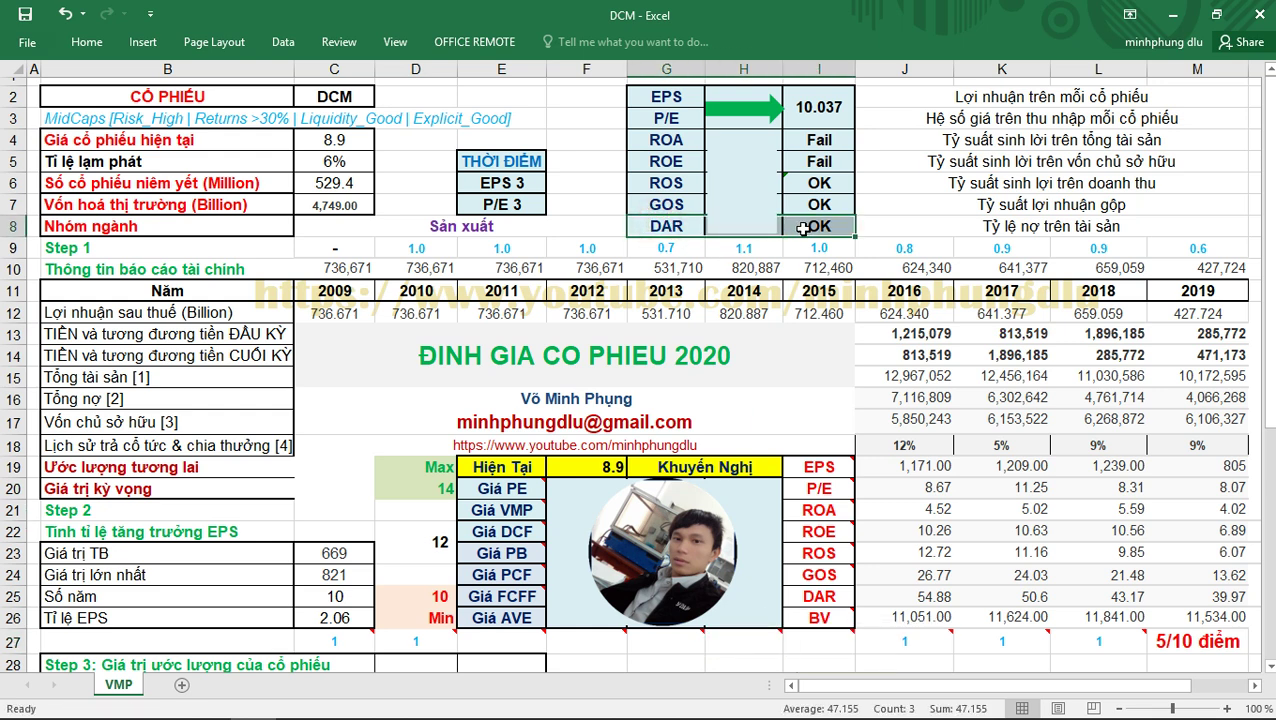
click(662, 140)
drag(686, 140, 820, 157)
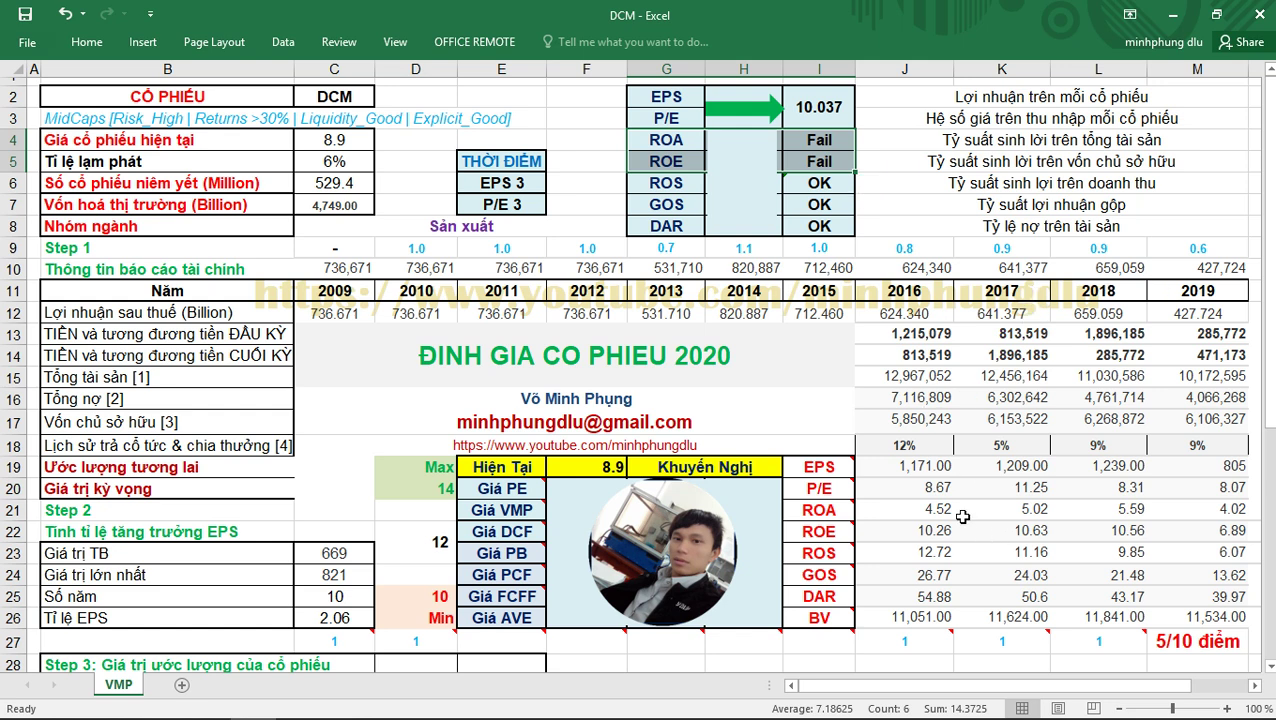
mouse_move(905, 636)
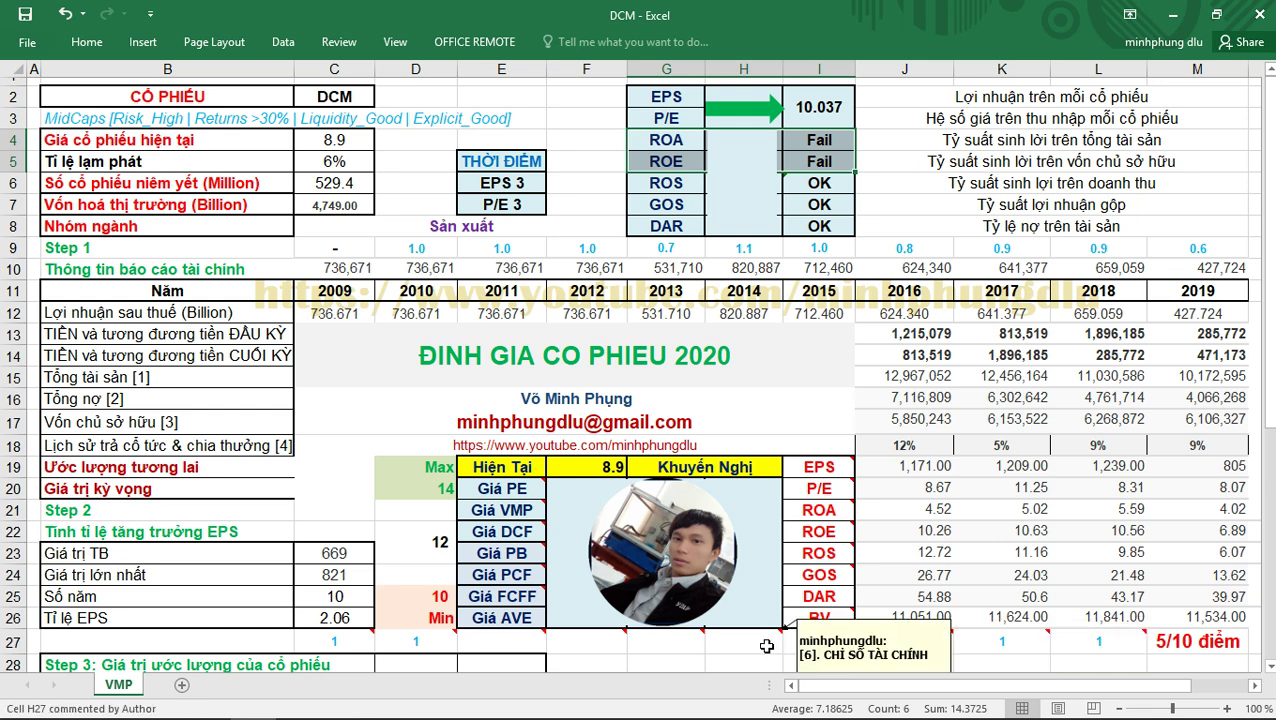
mouse_move(838, 653)
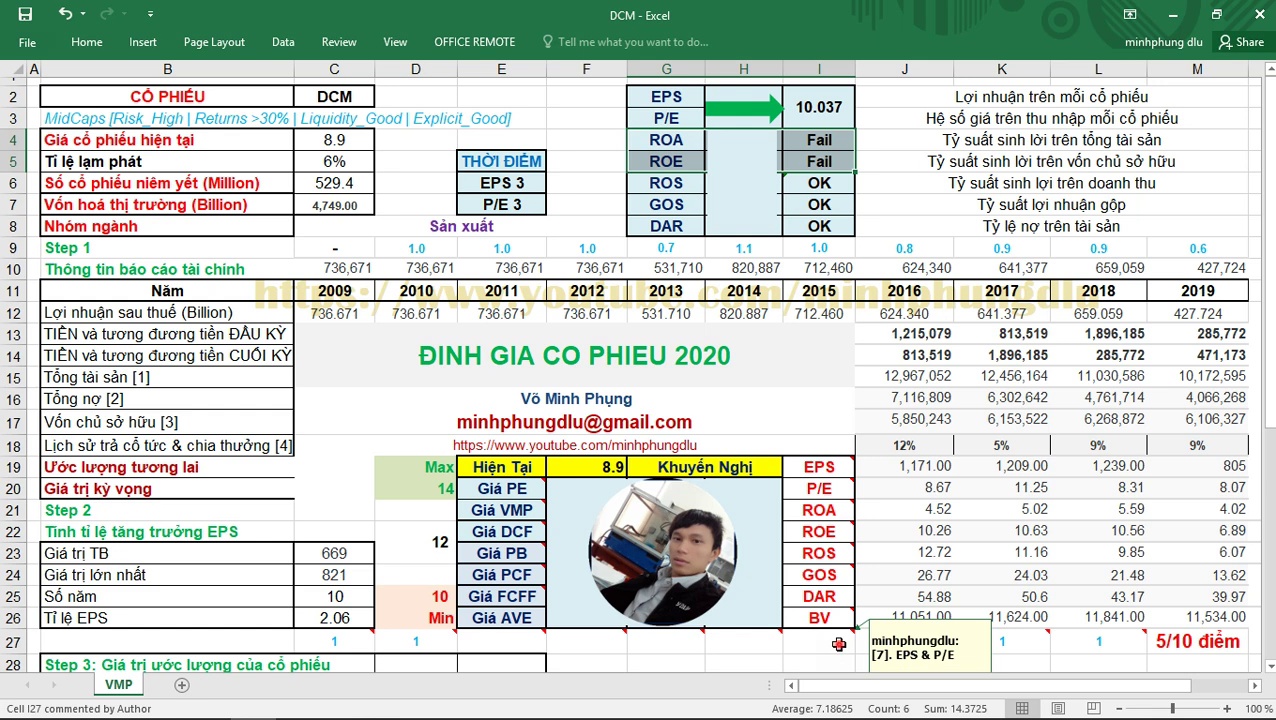
click(838, 645)
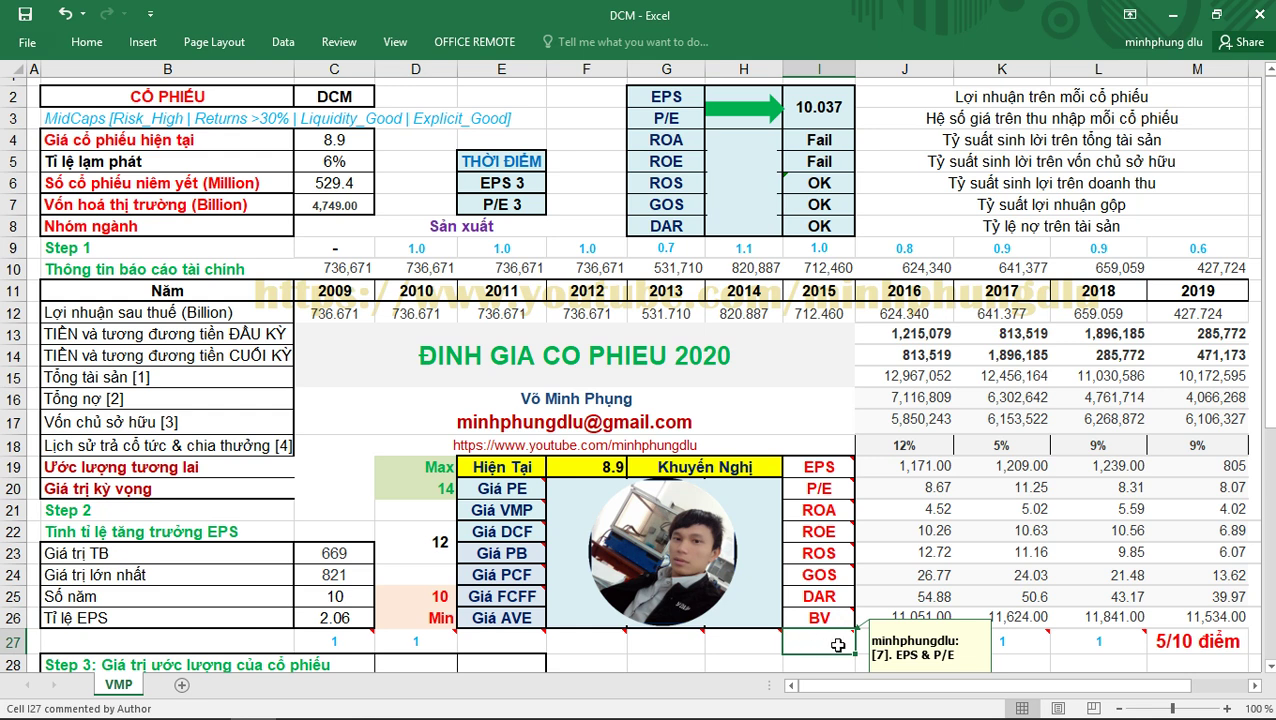
Step: Turn off the Extend Selection mode and select the 2017 P/E figure in K20
click(890, 505)
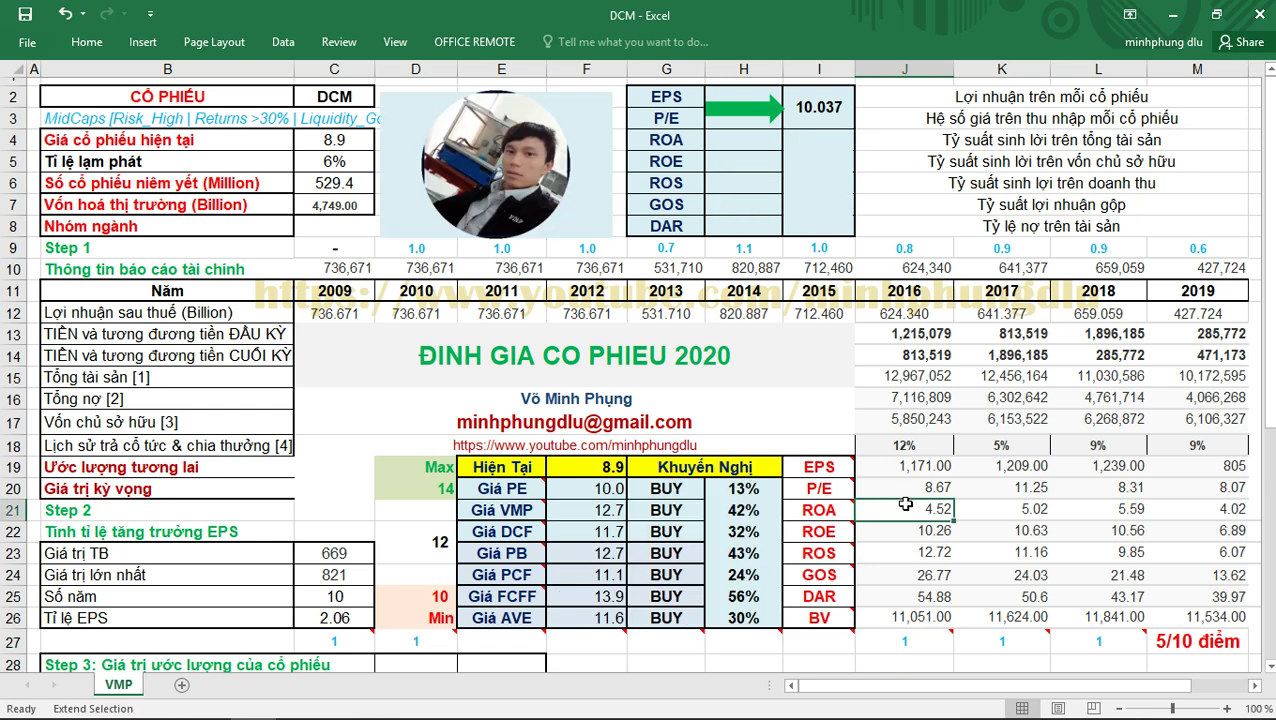
click(945, 548)
click(1040, 490)
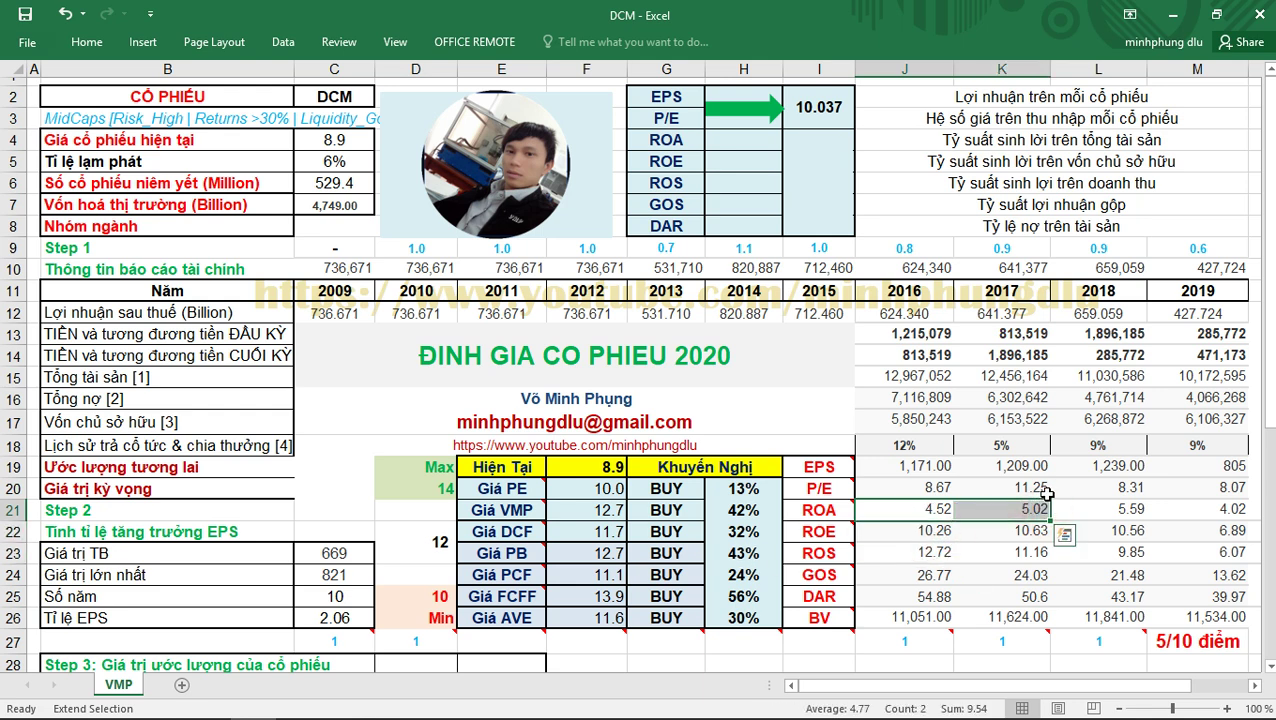
key(F8)
click(1050, 487)
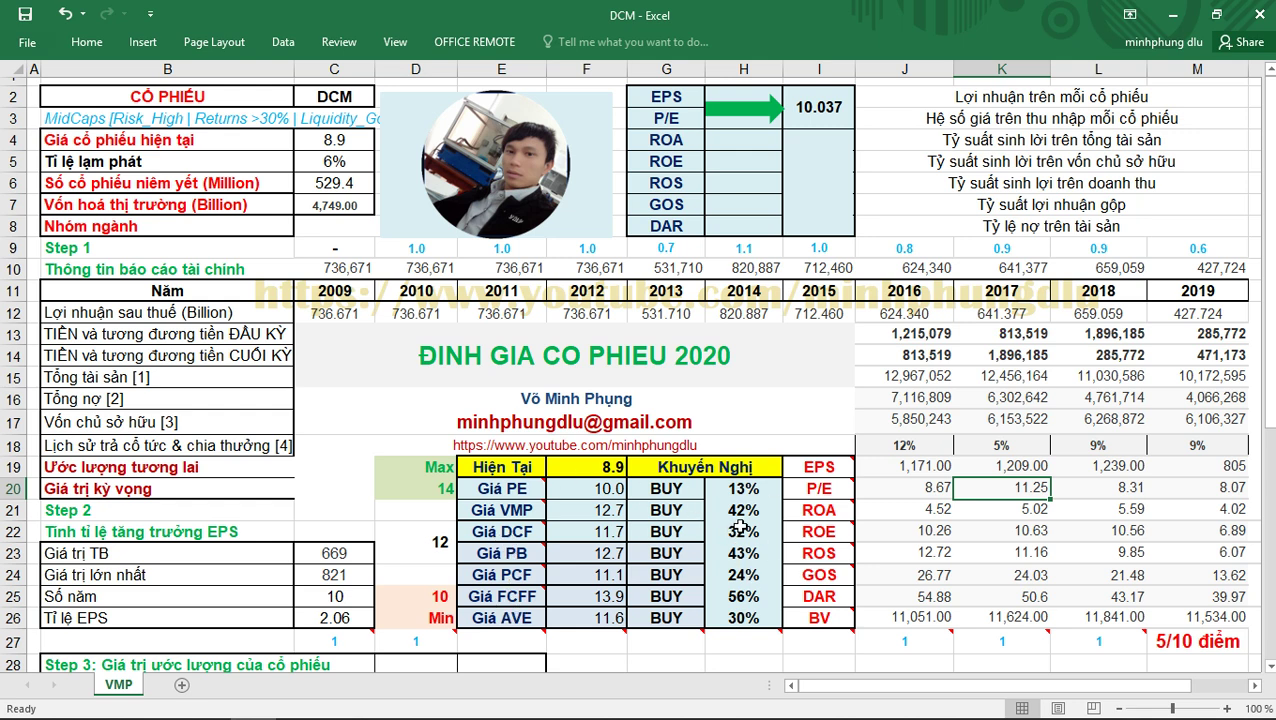
Step: Review the current price in F19 and the valuation prices with recommendations in F20:H26, and select the Giá DCF cell E22
click(594, 467)
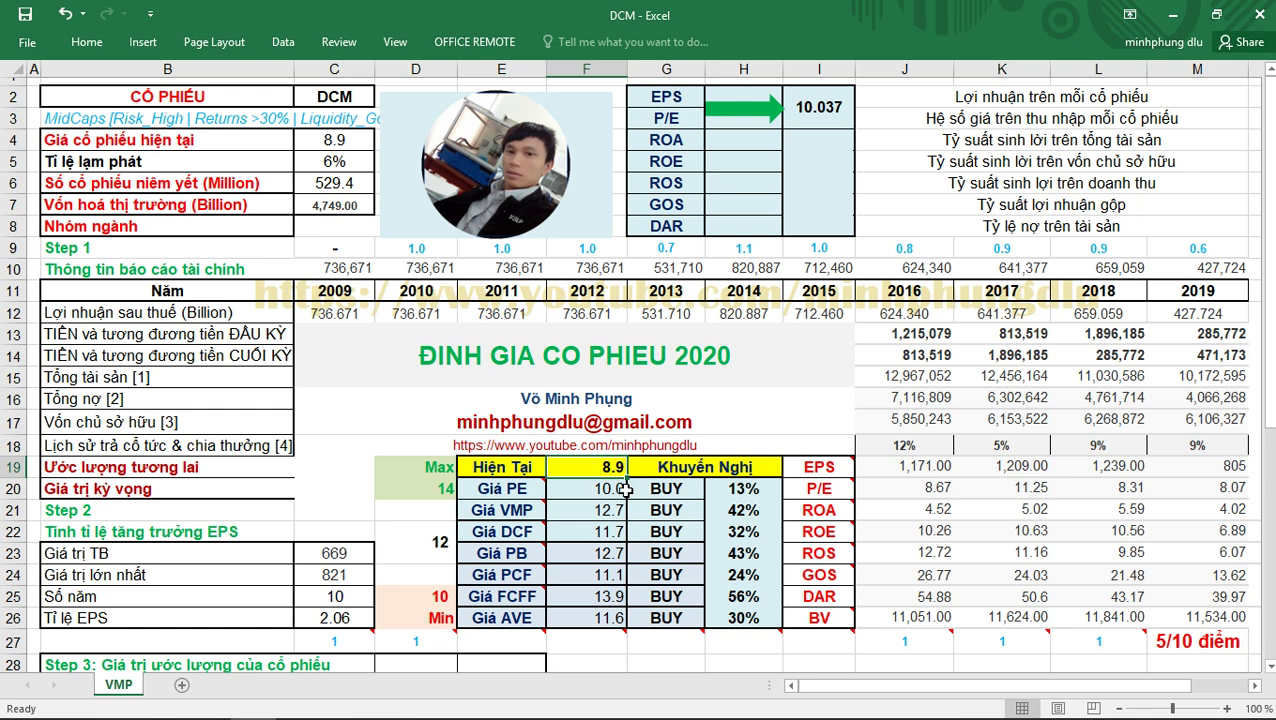
drag(615, 488, 772, 617)
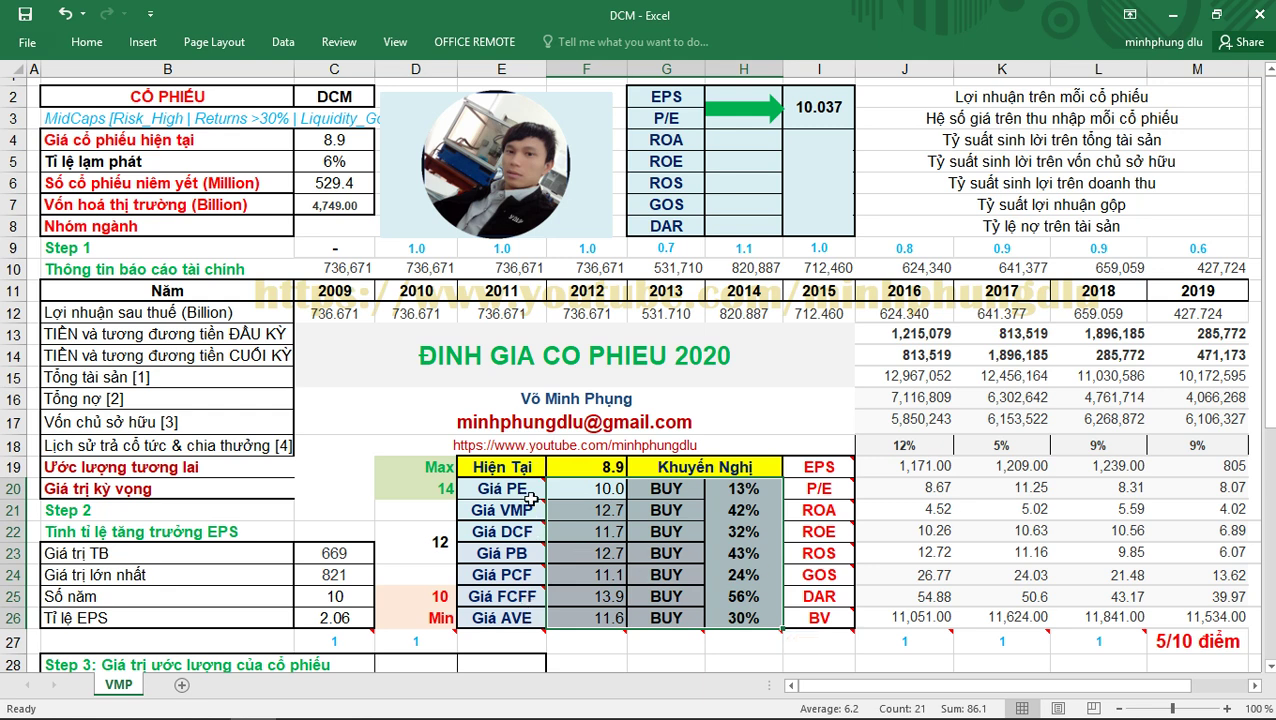
mouse_move(526, 491)
click(527, 534)
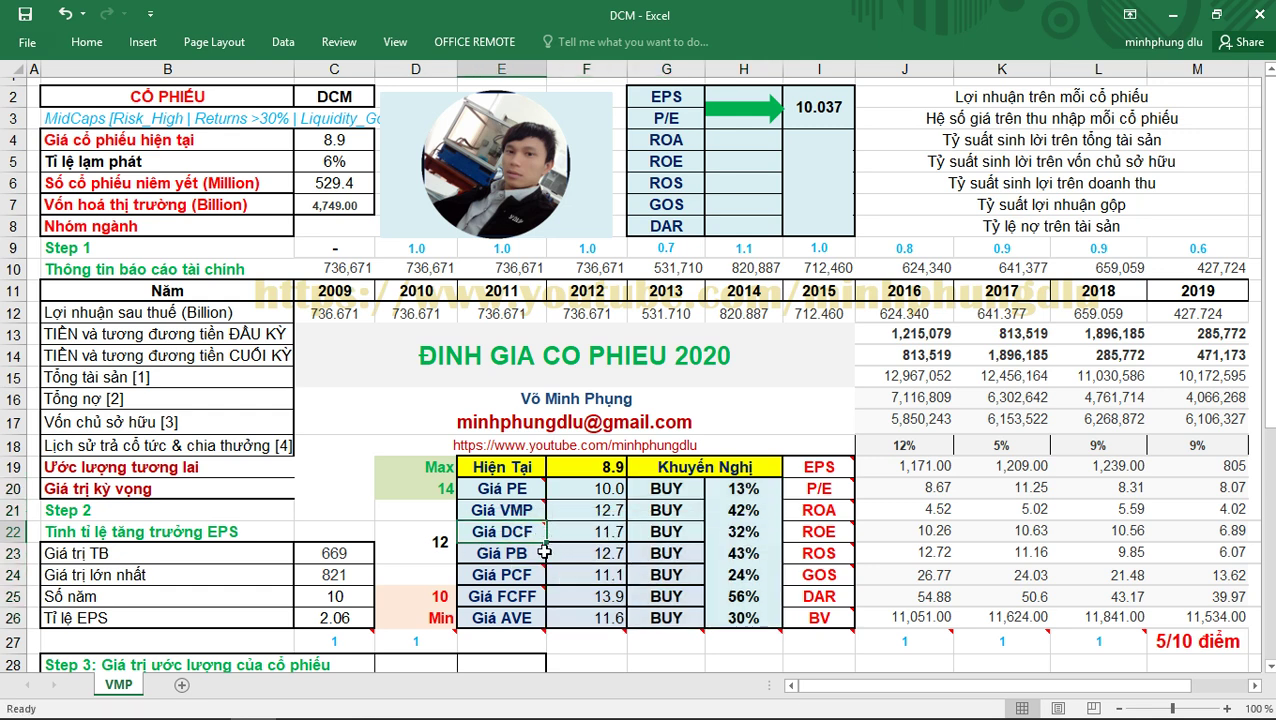
Step: Read the notes on the PB, PCF and FCFF valuation methods and select their prices and the average price in F23:F26
mouse_move(525, 556)
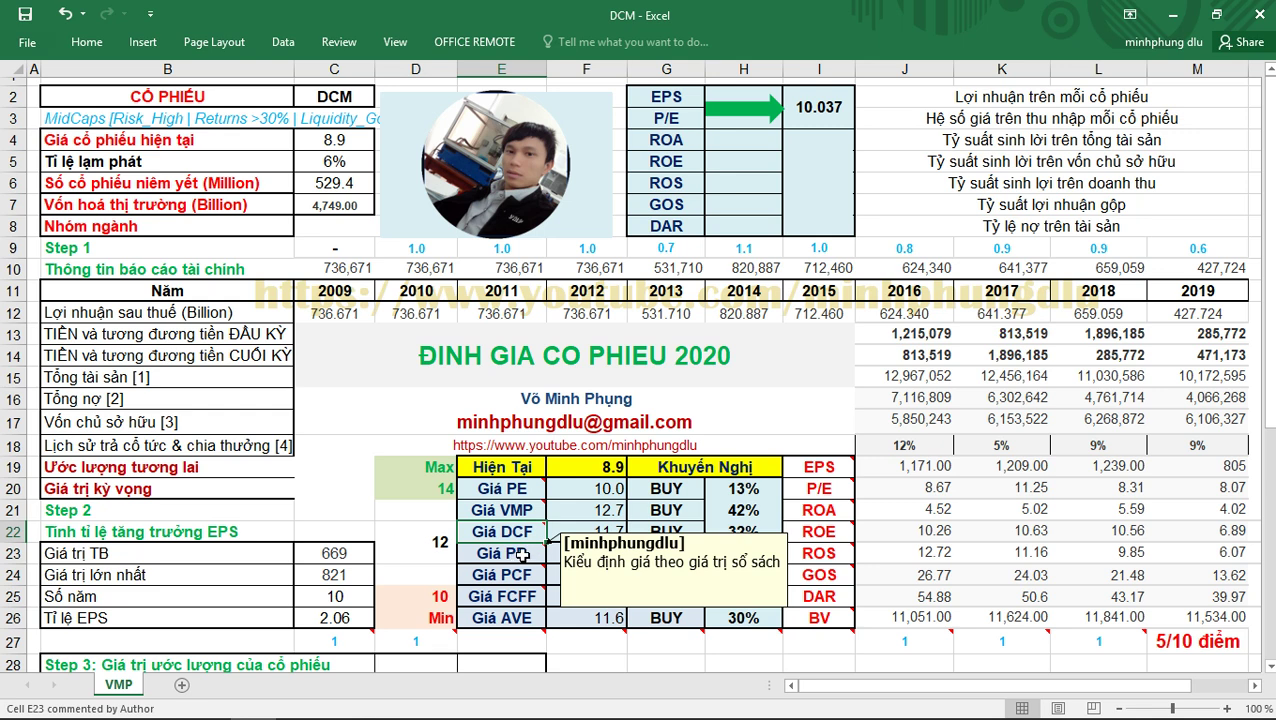
click(521, 555)
click(590, 555)
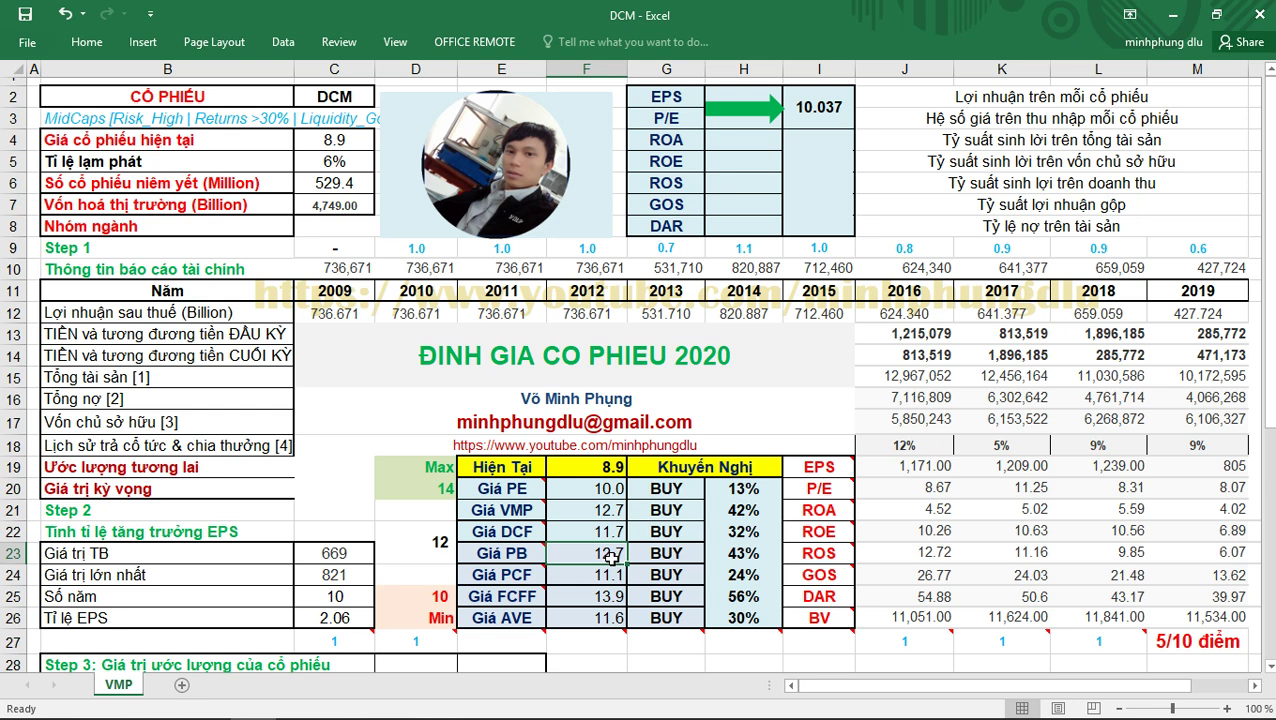
mouse_move(522, 575)
click(594, 576)
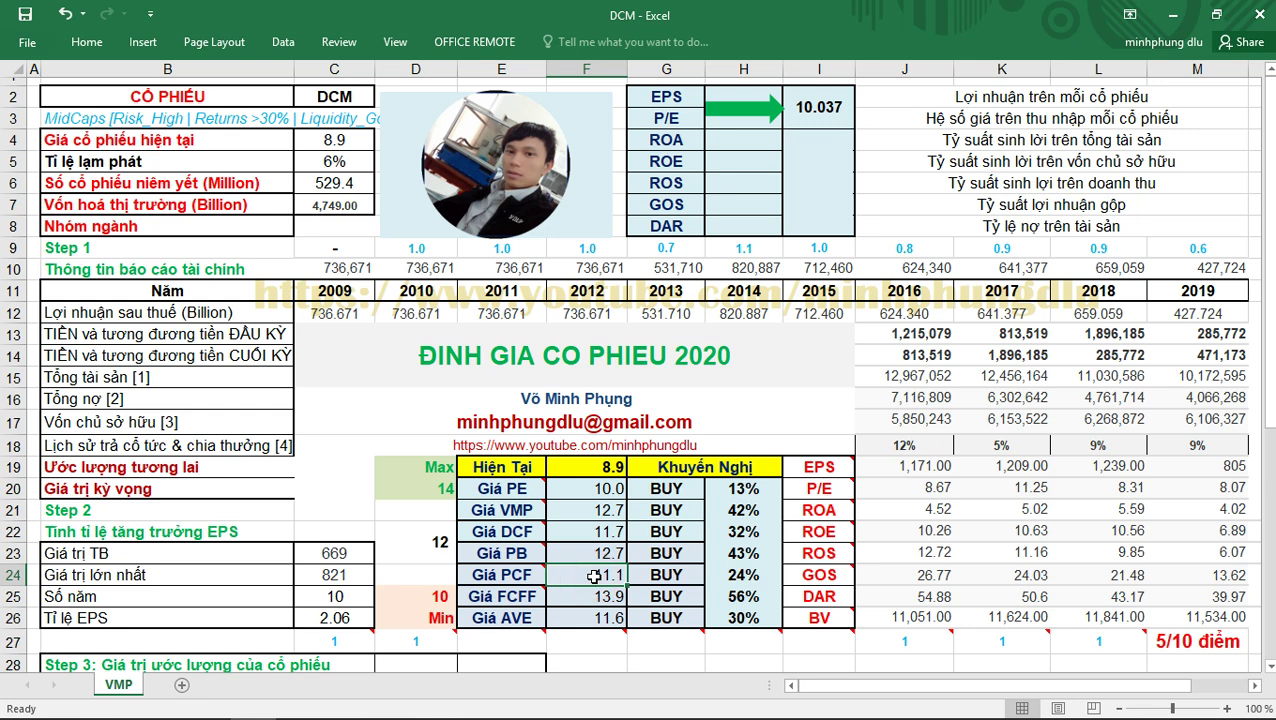
mouse_move(522, 597)
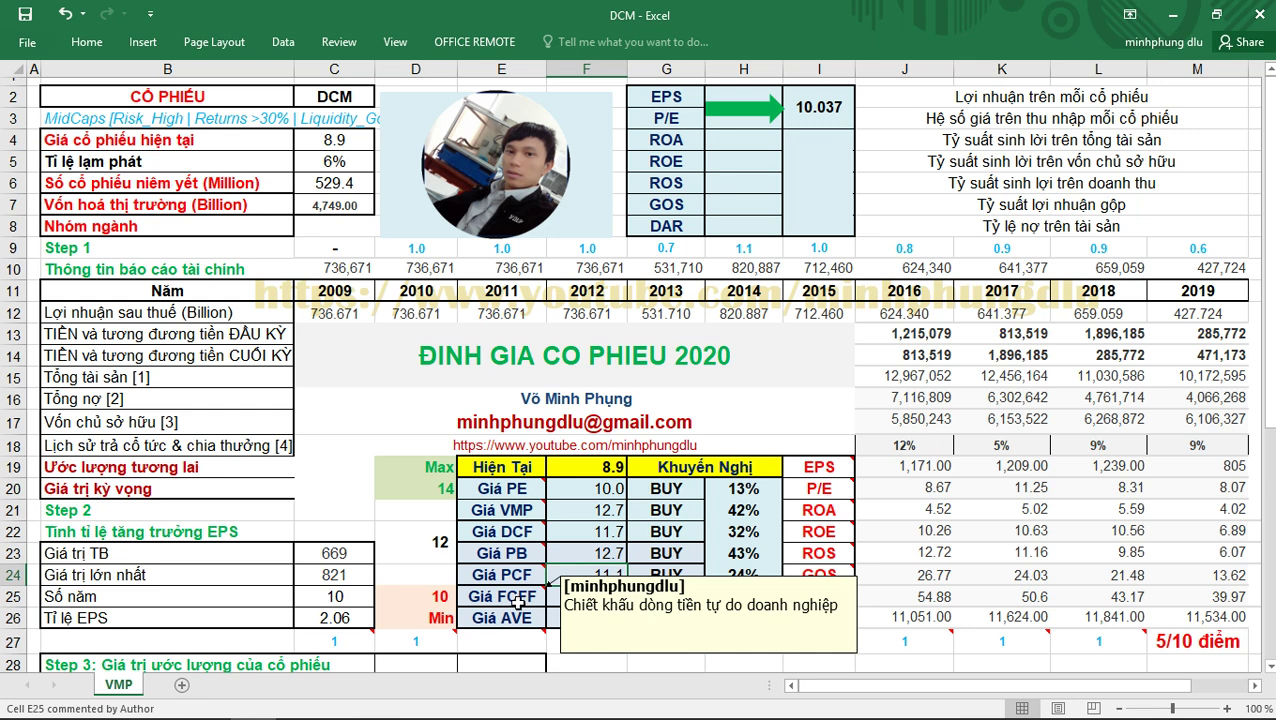
click(590, 604)
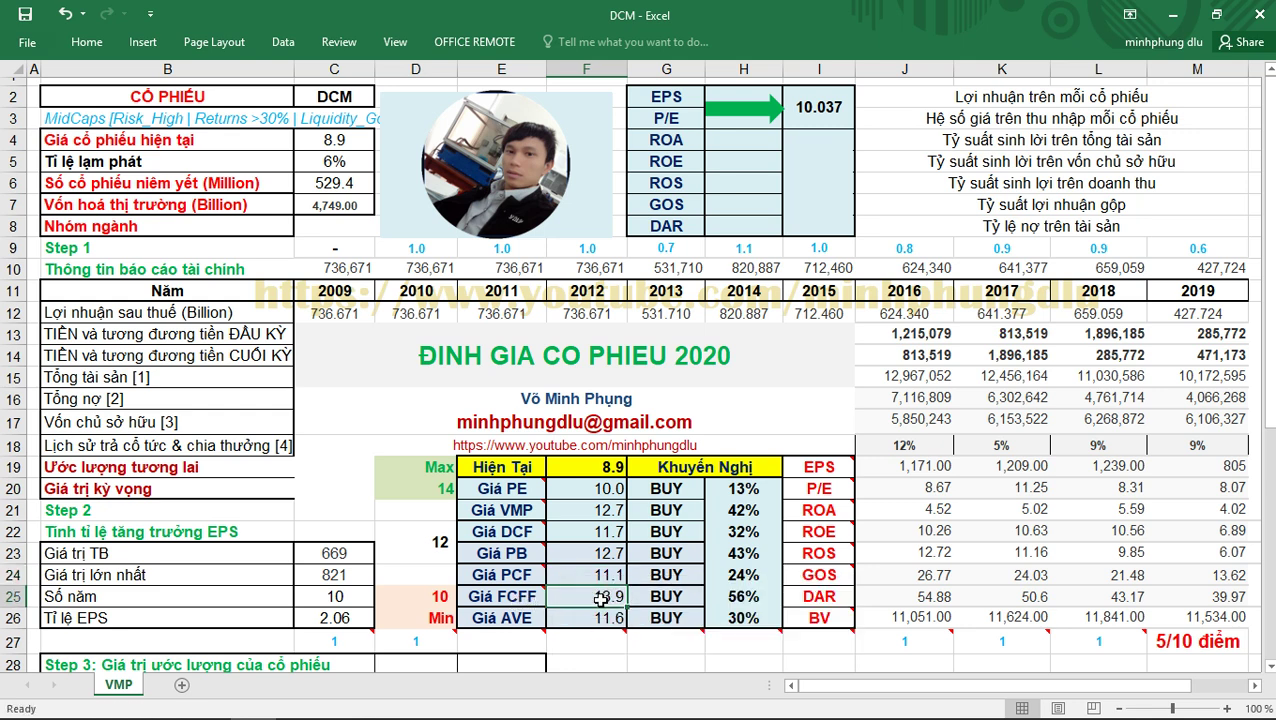
click(602, 621)
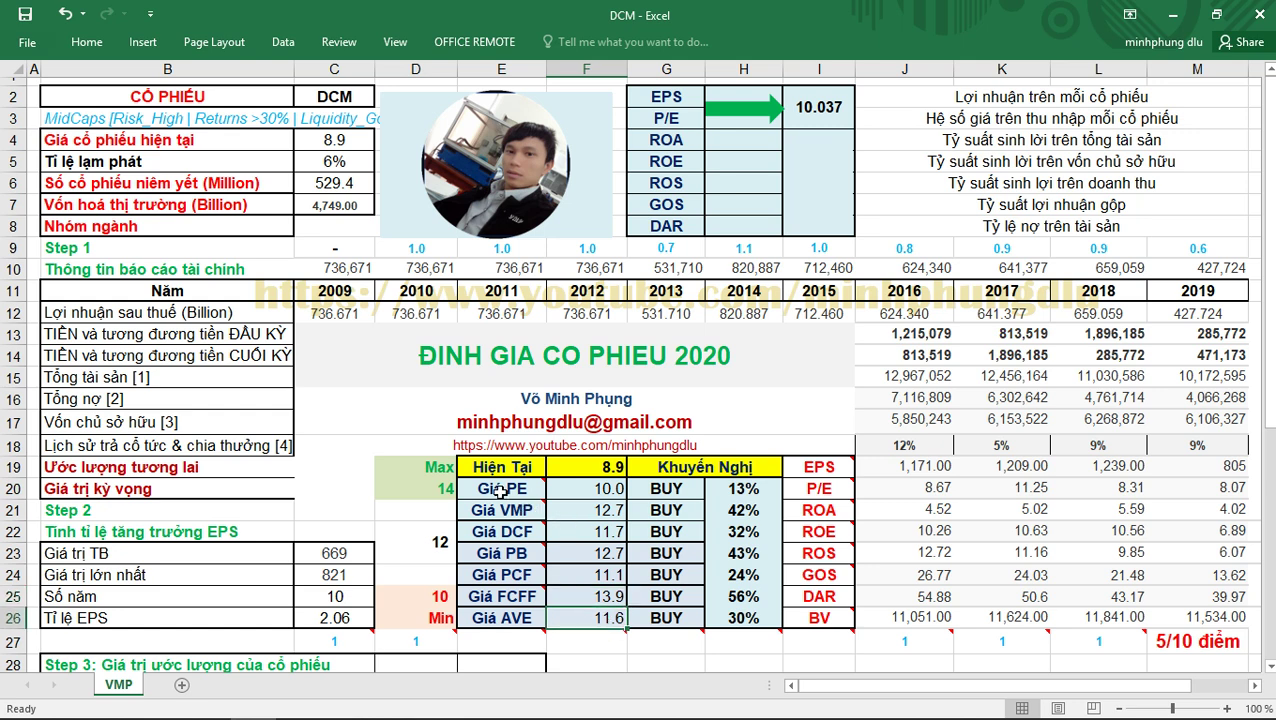
Step: Select the valuation methods with their prices in E20:F26, and the prices alone in F20:F26
drag(498, 490, 612, 620)
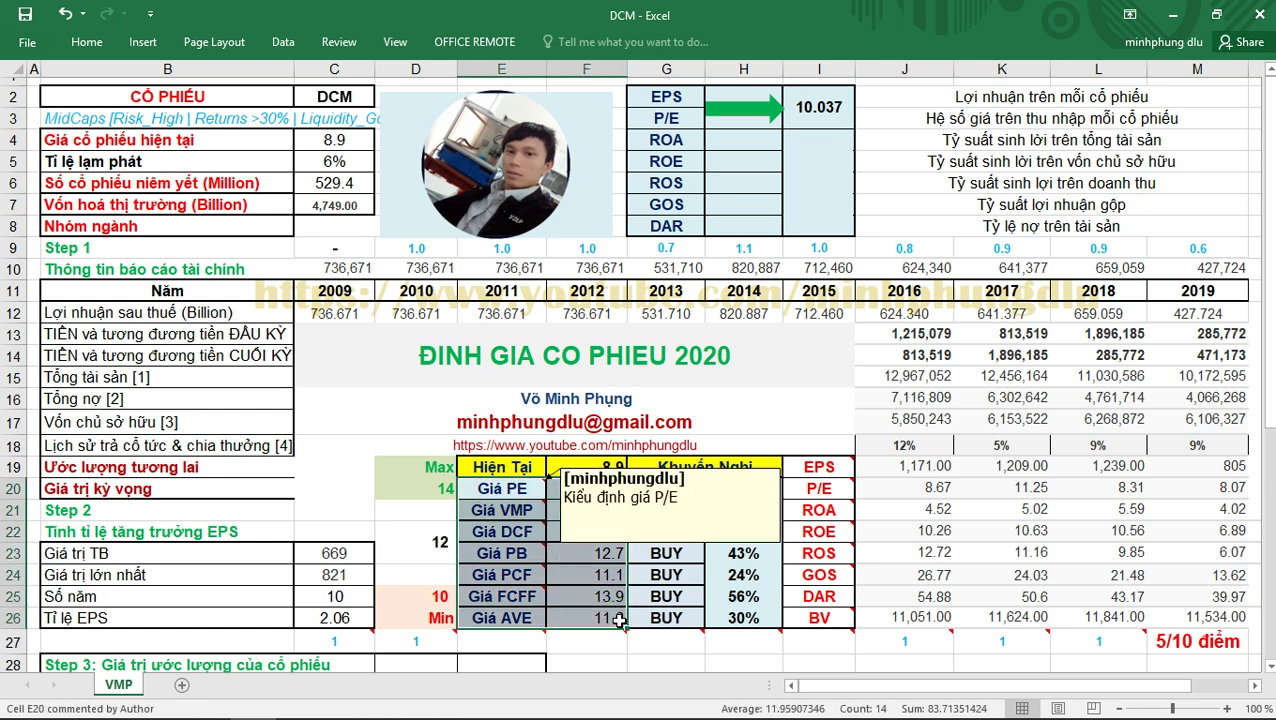
click(676, 612)
drag(605, 489, 609, 615)
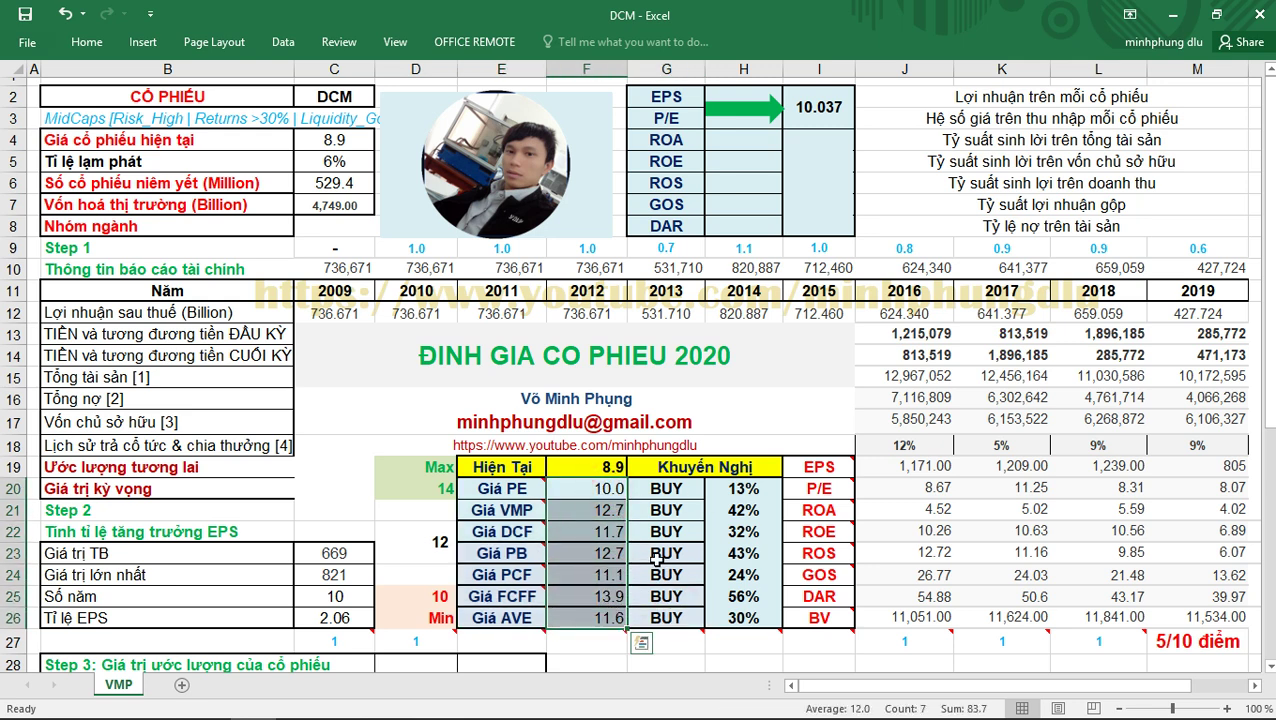
Step: Compare the current price in F19 with the valuations in F20:H26 and read the criterion notes on cells J27 and K27
click(611, 467)
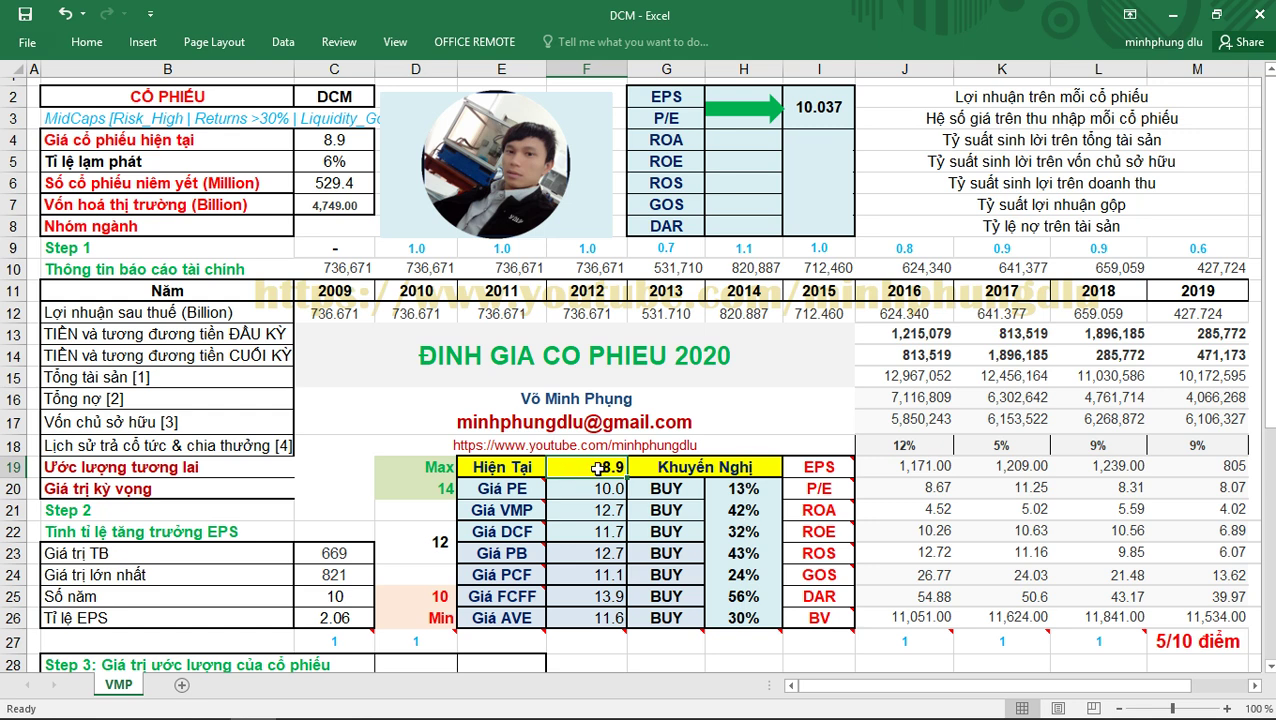
drag(594, 490, 743, 620)
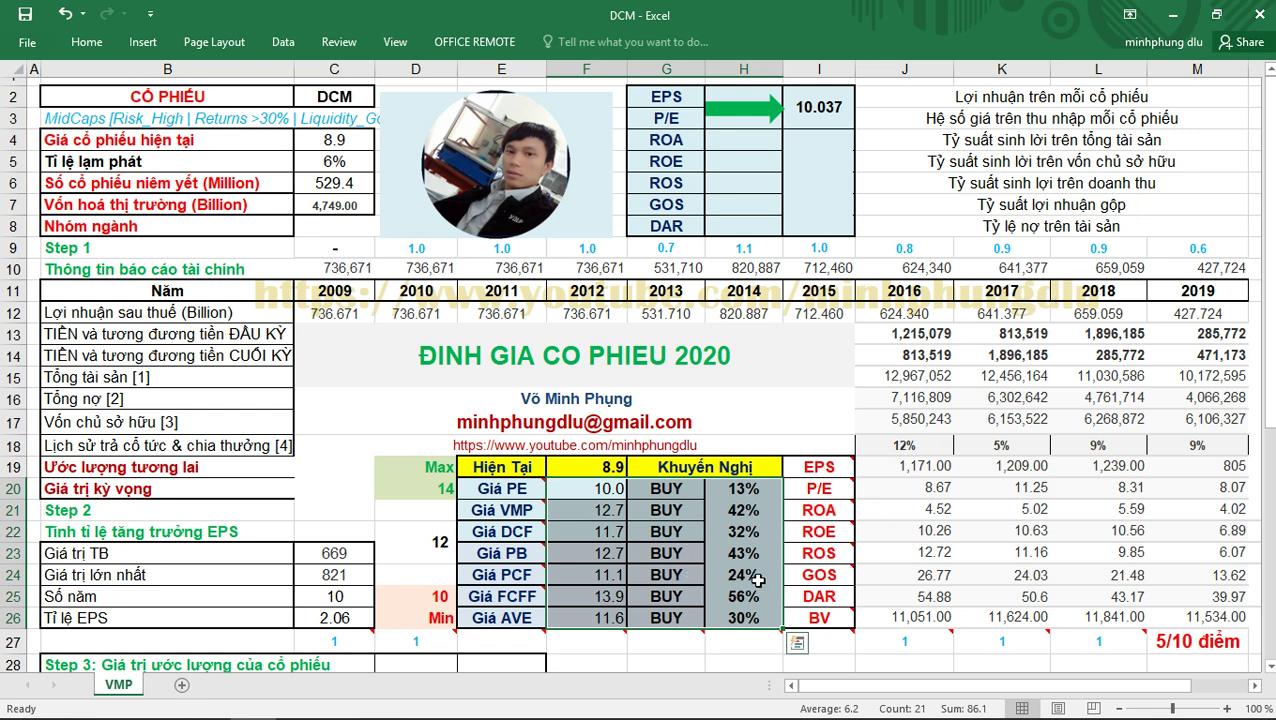
mouse_move(927, 637)
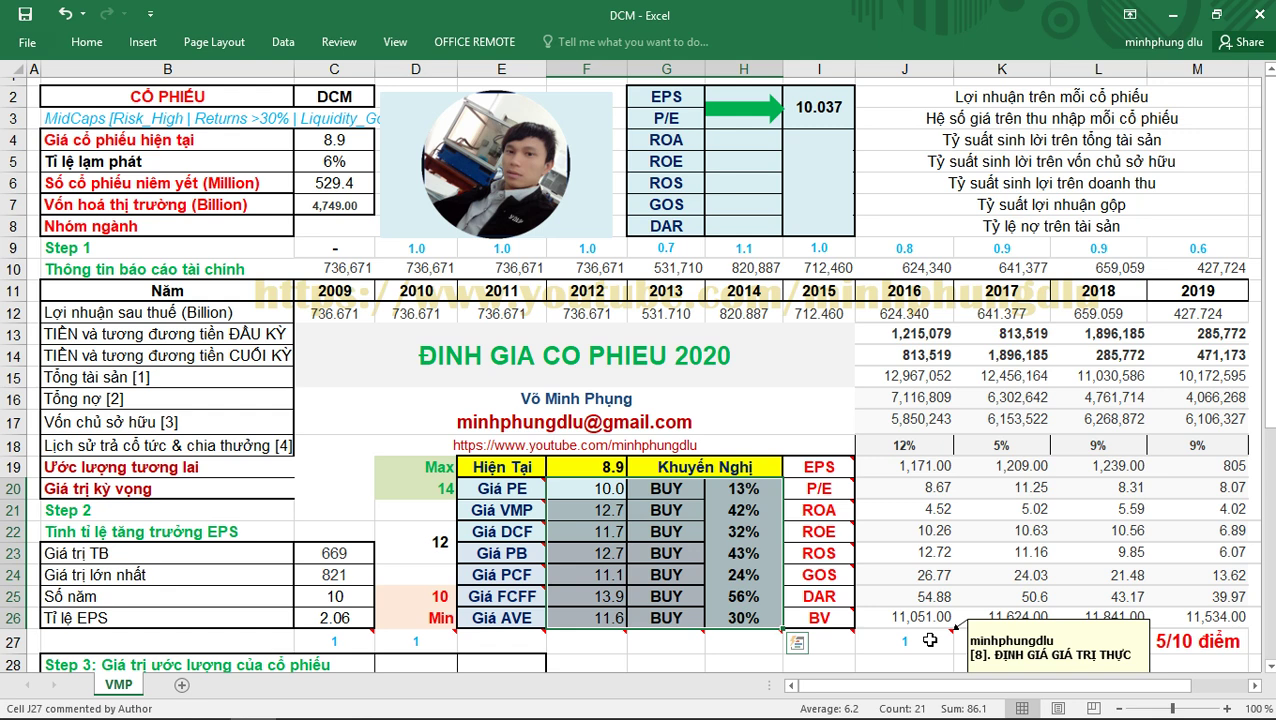
mouse_move(1034, 647)
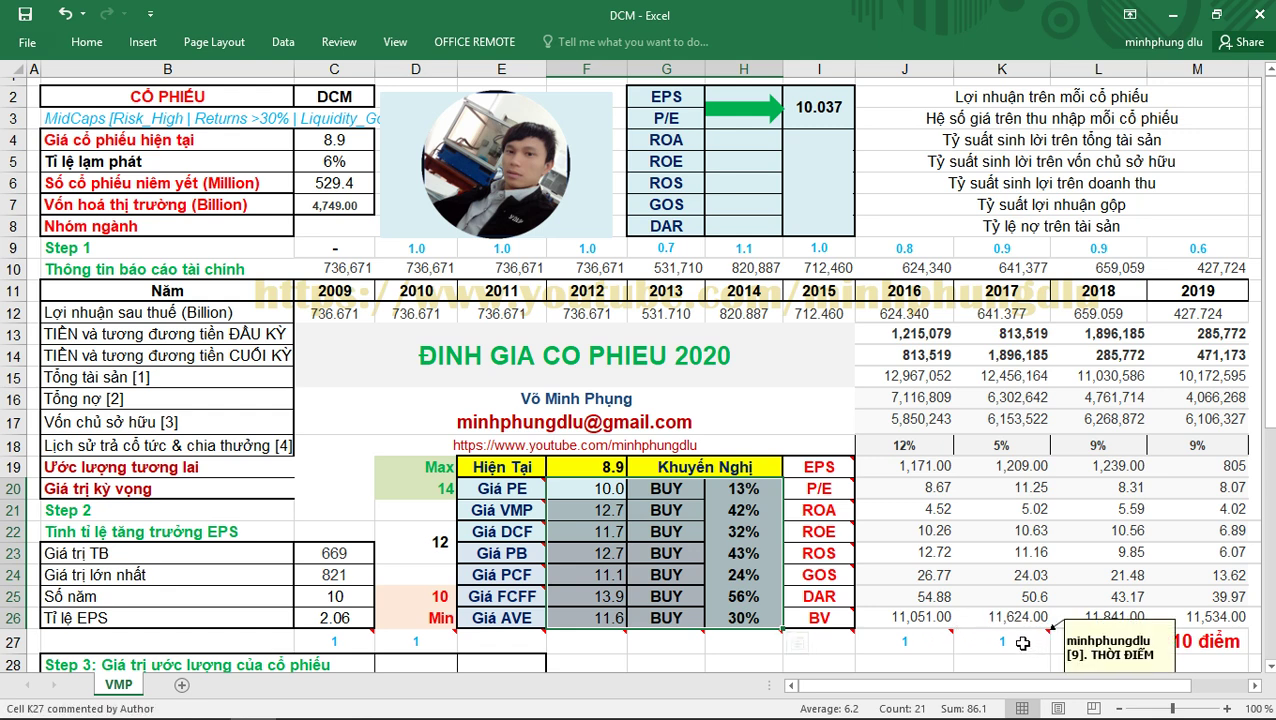
Step: Read the criterion note on cell L27 and select the Giá DCF price in F22
mouse_move(1106, 641)
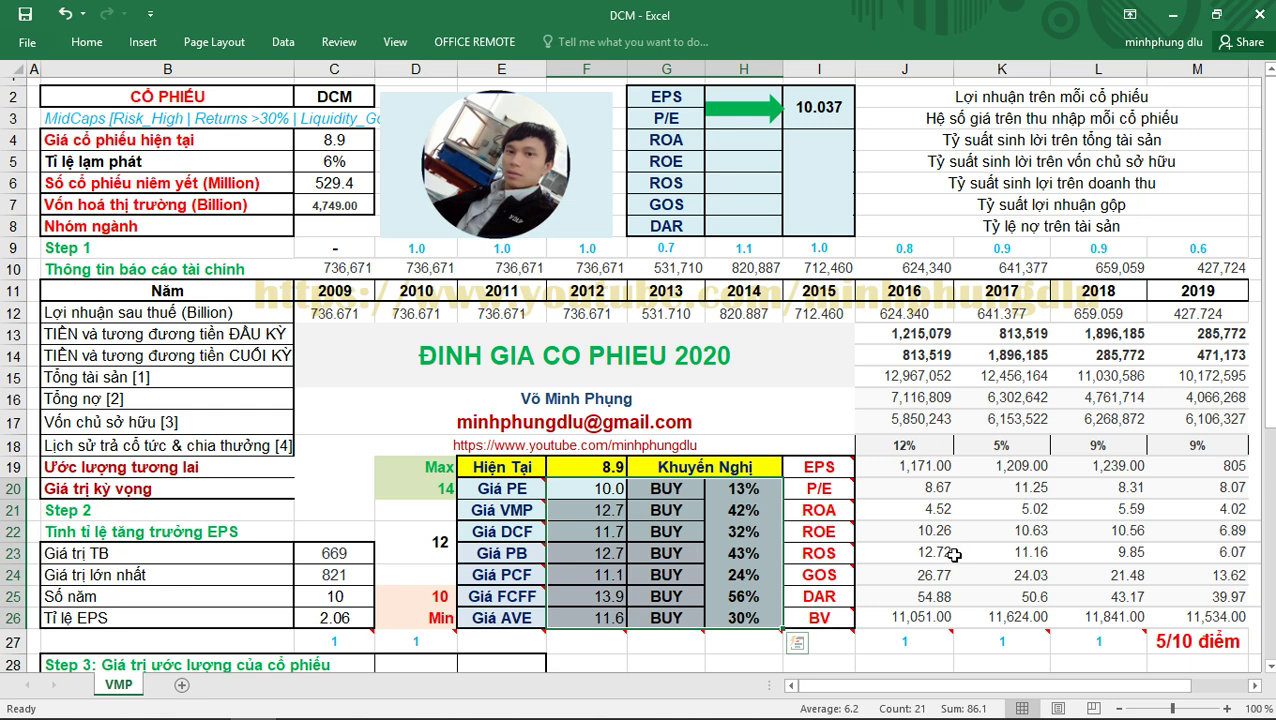
click(597, 533)
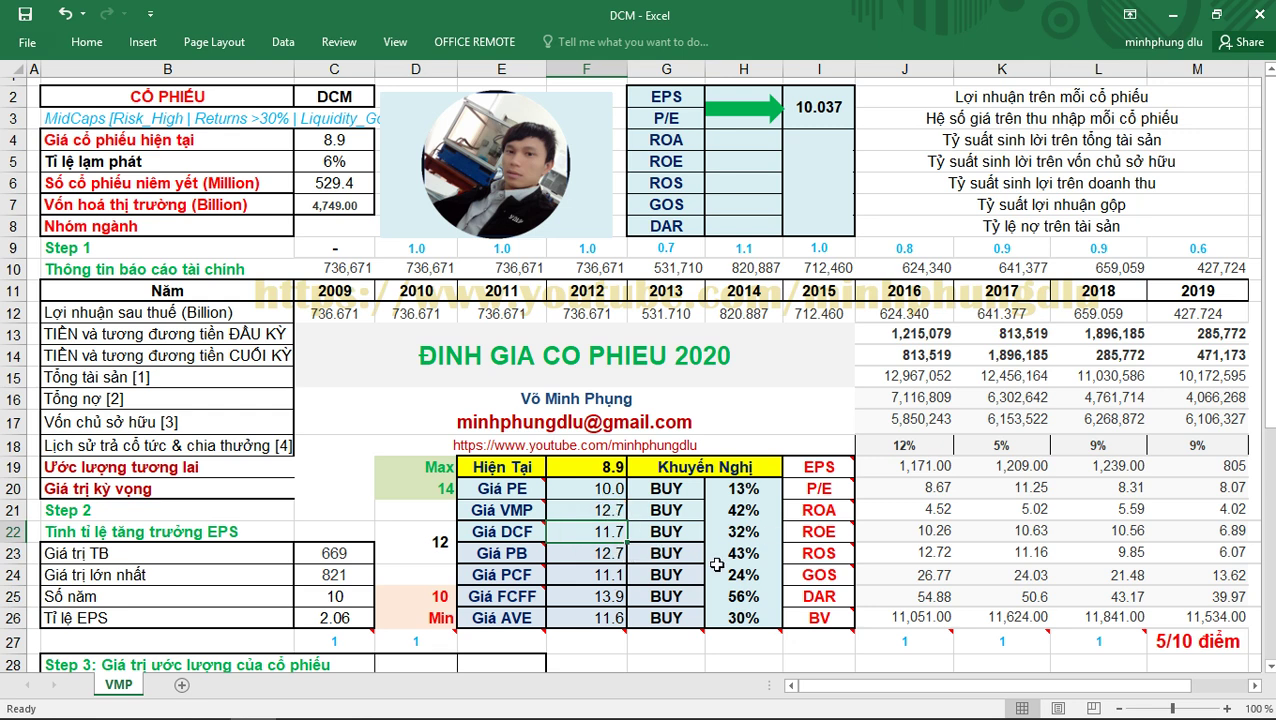
Step: Switch to the TradingView chart of DCM and examine the daily price history, the VÙNG MUA zones and the green forecast arrows
key(alt+Tab)
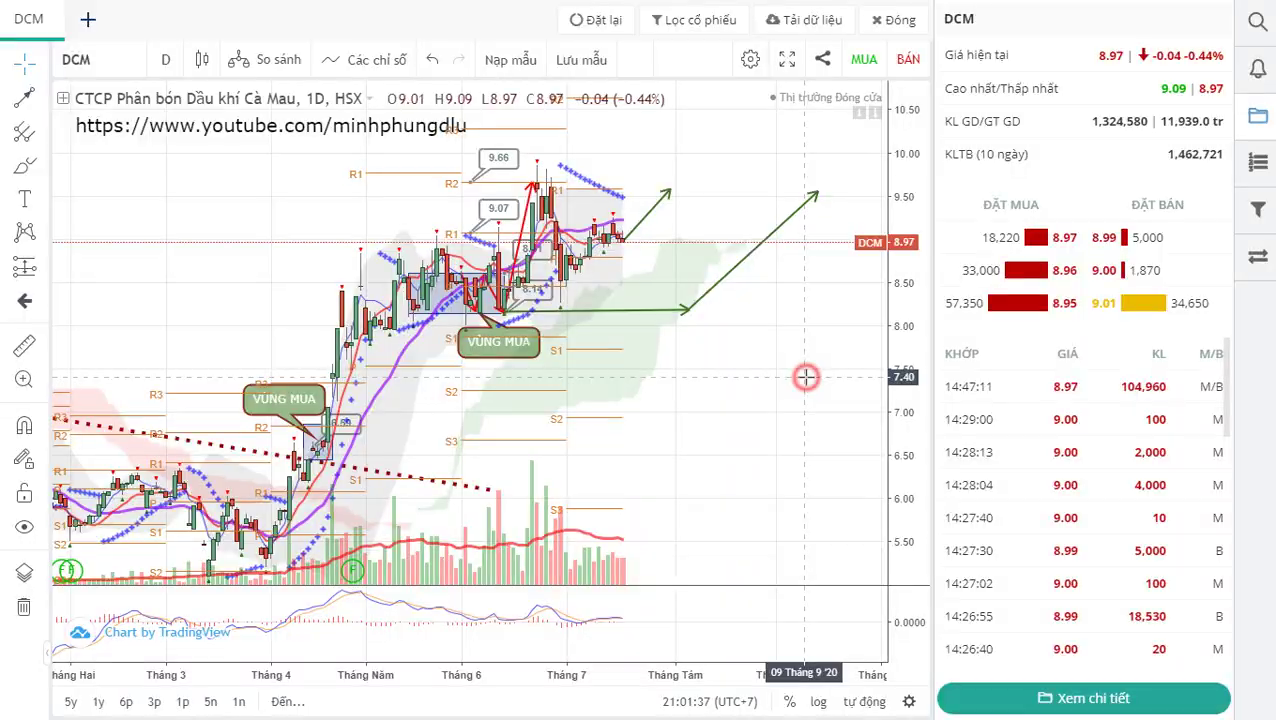
scroll(772, 374, down, 5)
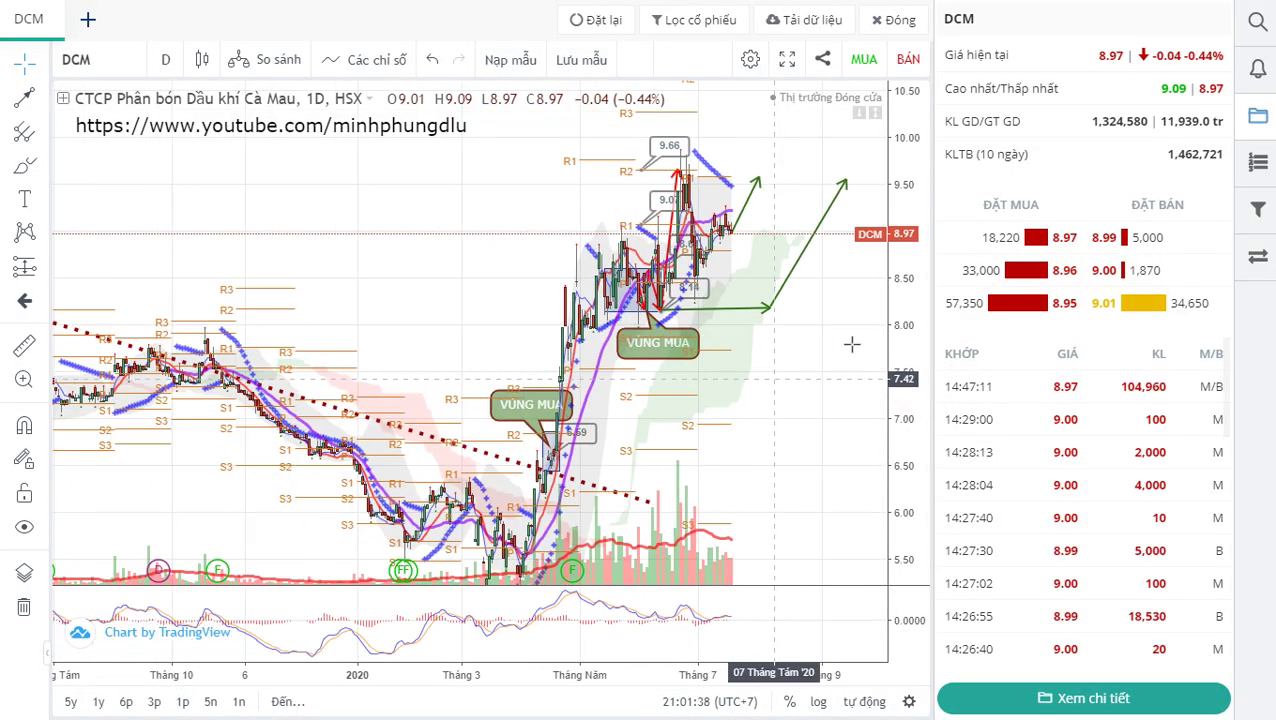
drag(892, 306, 914, 487)
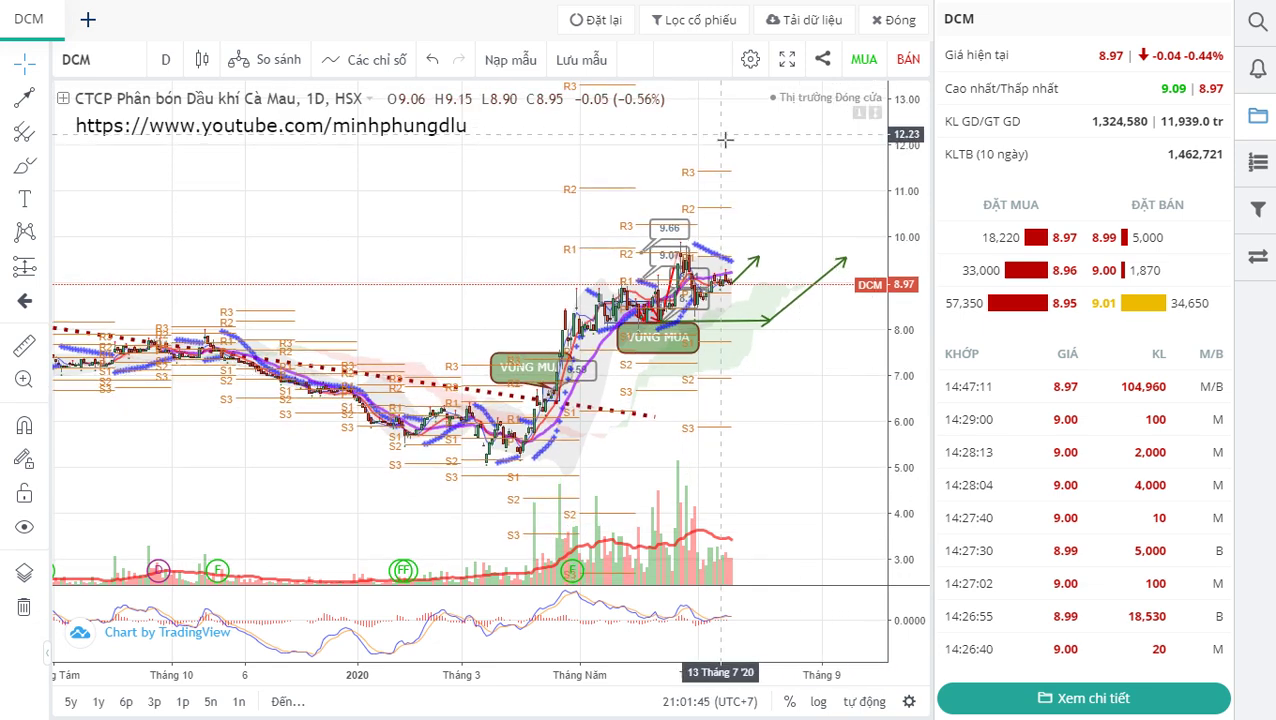
scroll(741, 143, down, 4)
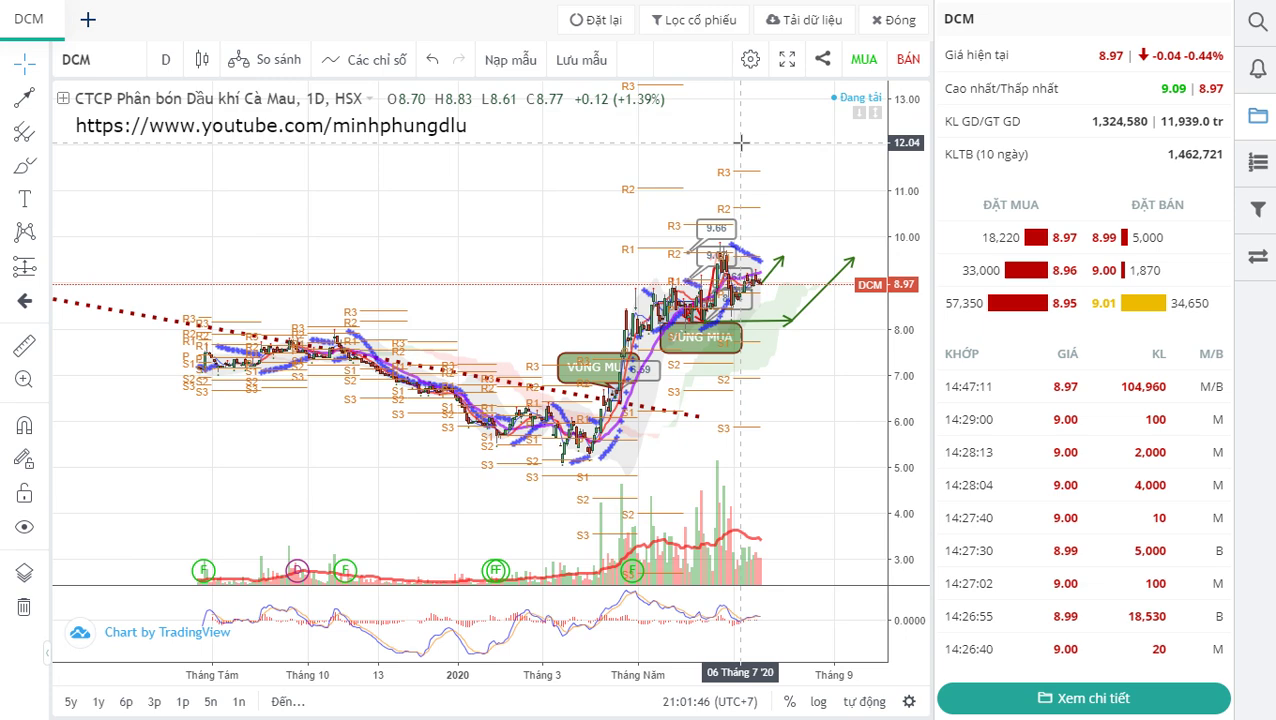
scroll(790, 153, up, 5)
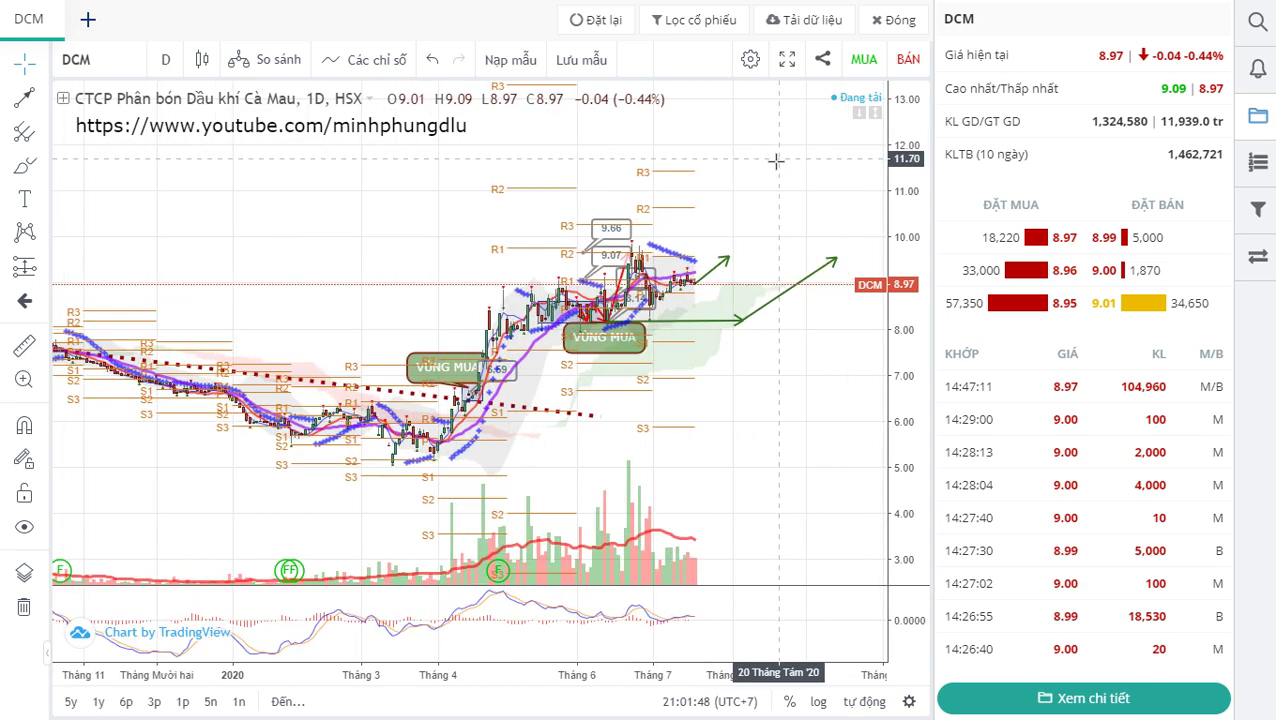
scroll(734, 386, up, 3)
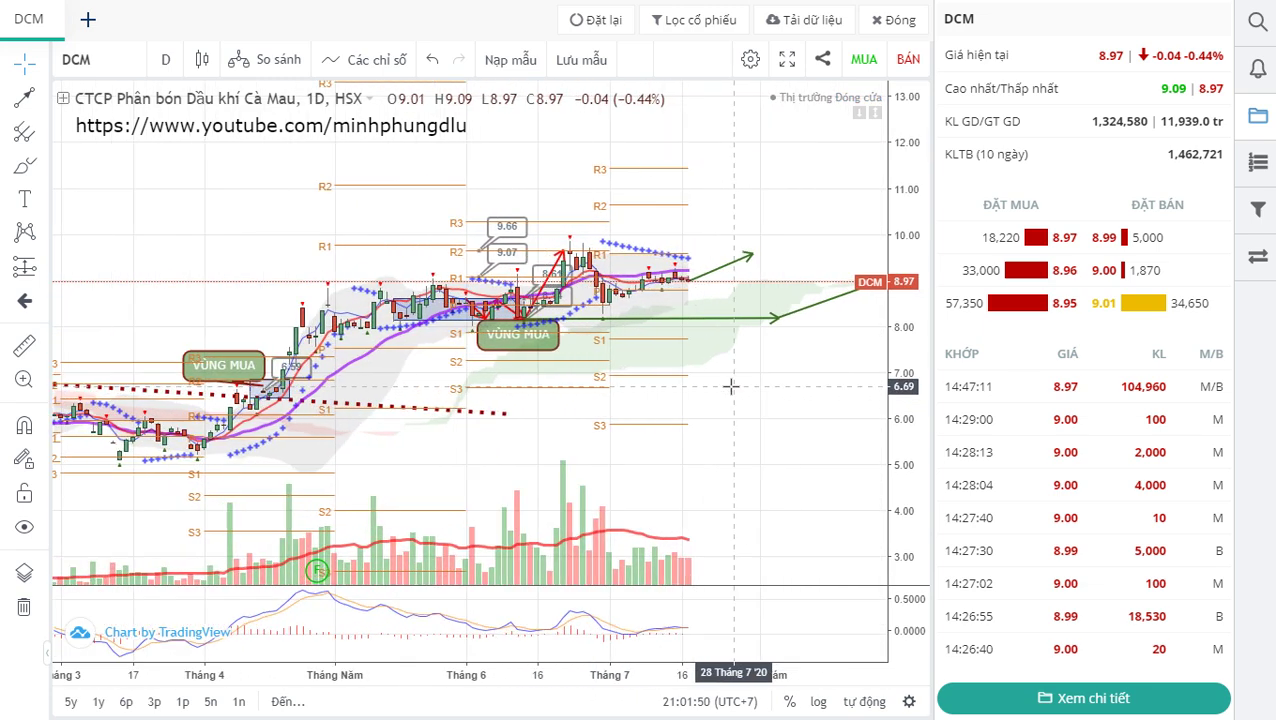
drag(917, 445, 656, 375)
scroll(656, 375, down, 3)
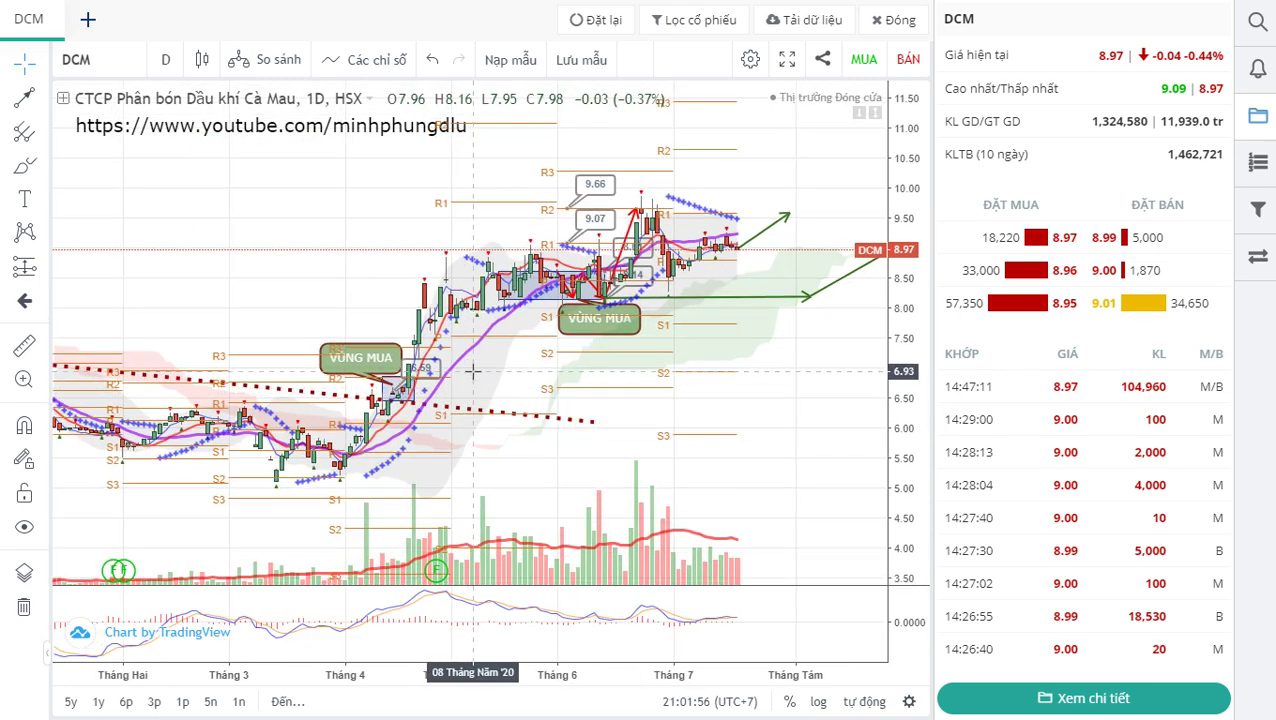
Step: Measure the price change from about 6.93 in early May 2020 up to the current price level, and clear the measurement
shift+click(472, 371)
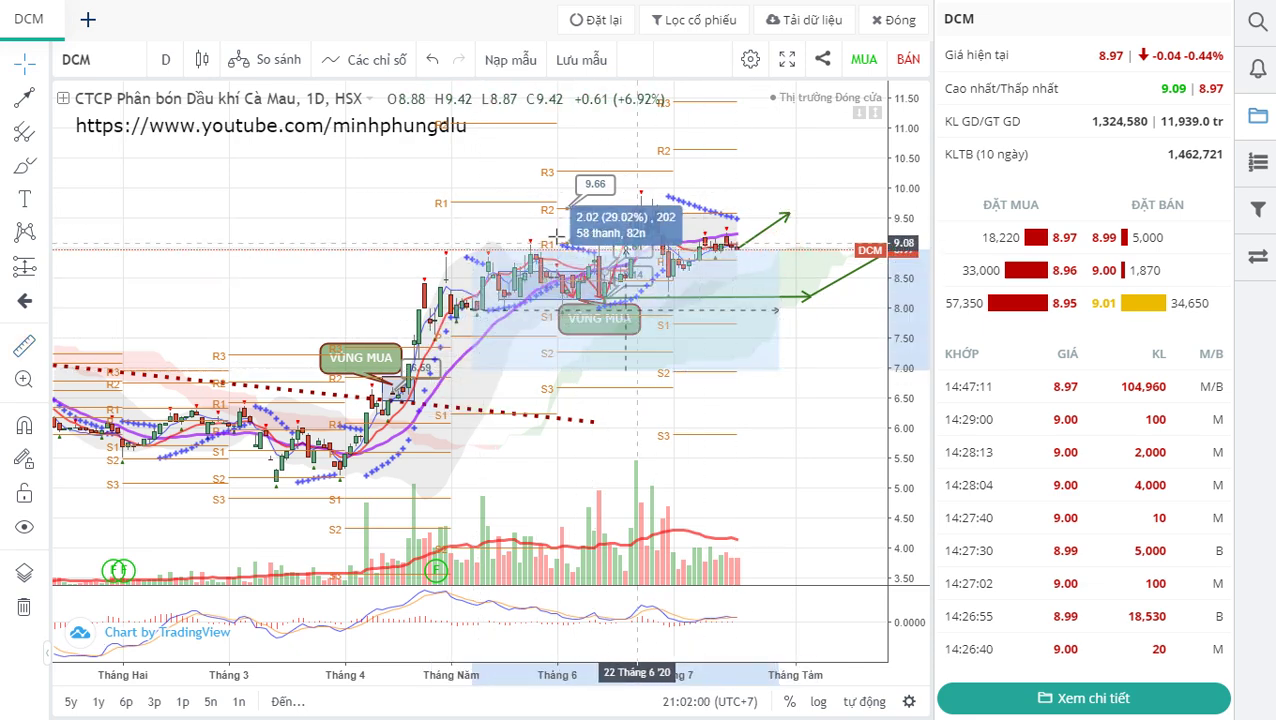
click(556, 235)
click(790, 178)
drag(790, 178, 712, 243)
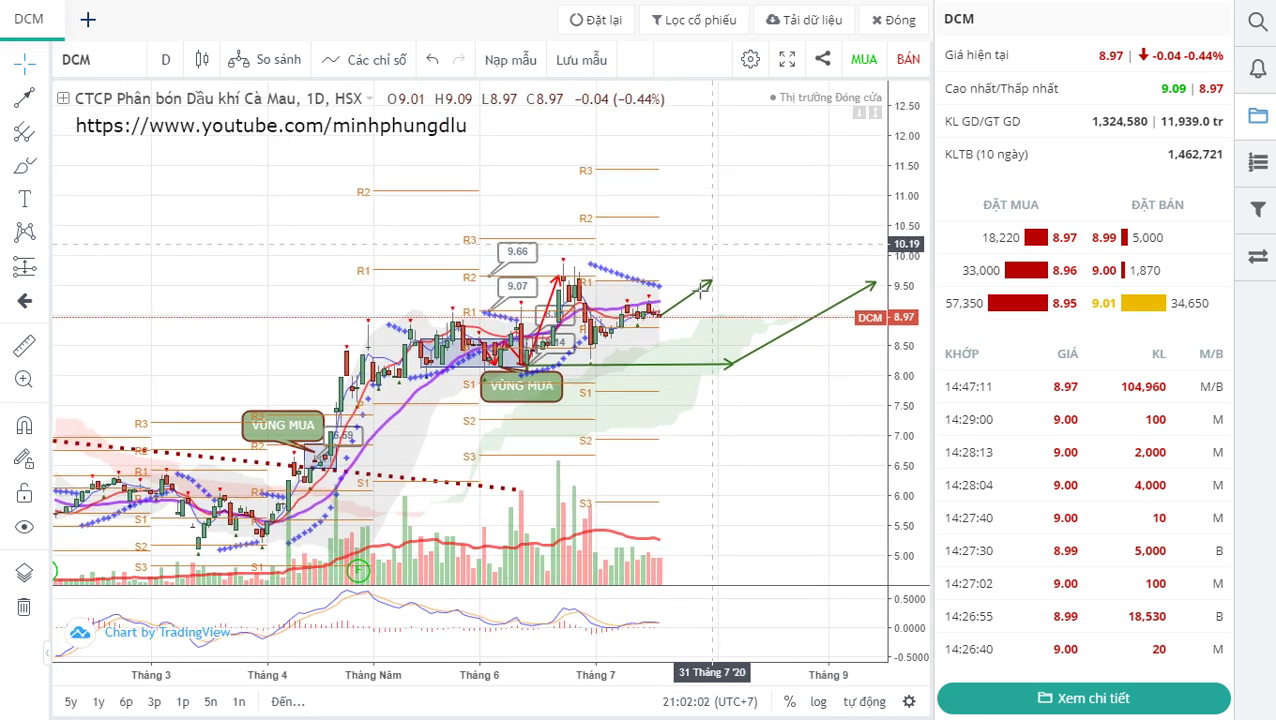
Step: Examine the latest July candles and the two green forecast paths against the cloud and the June buy zone
scroll(877, 410, up, 1)
scroll(826, 347, up, 1)
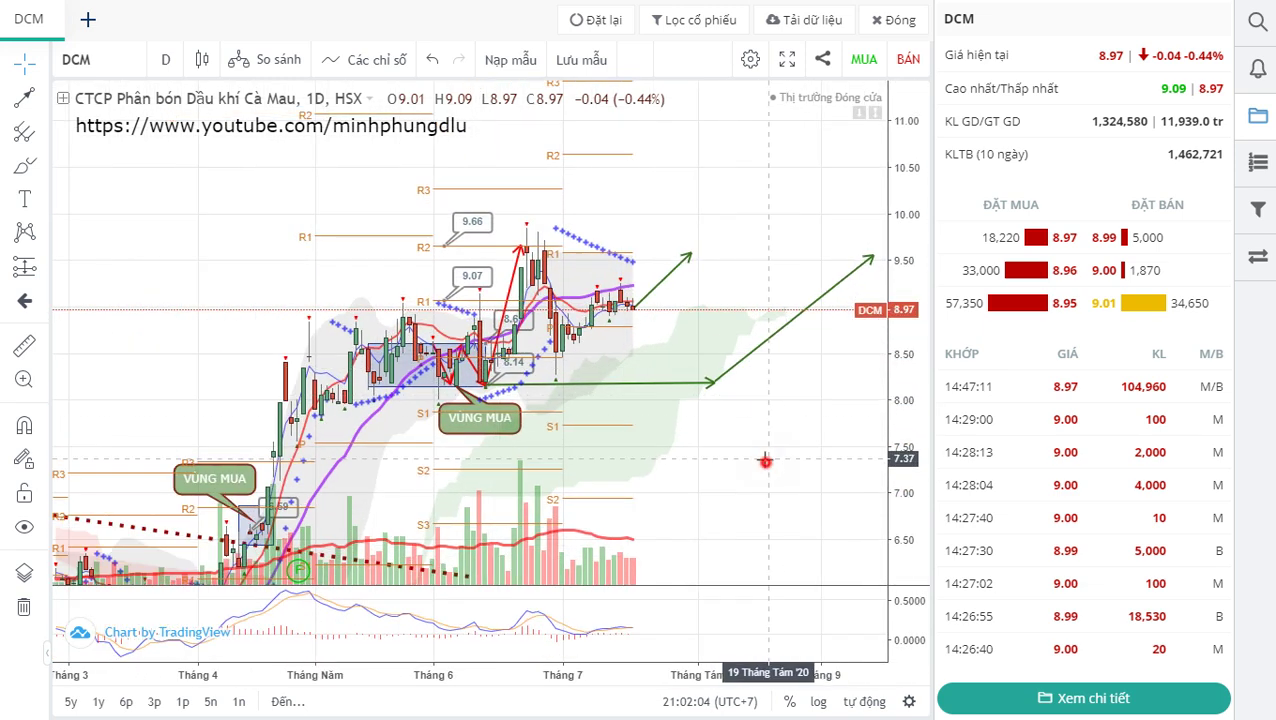
drag(765, 461, 746, 370)
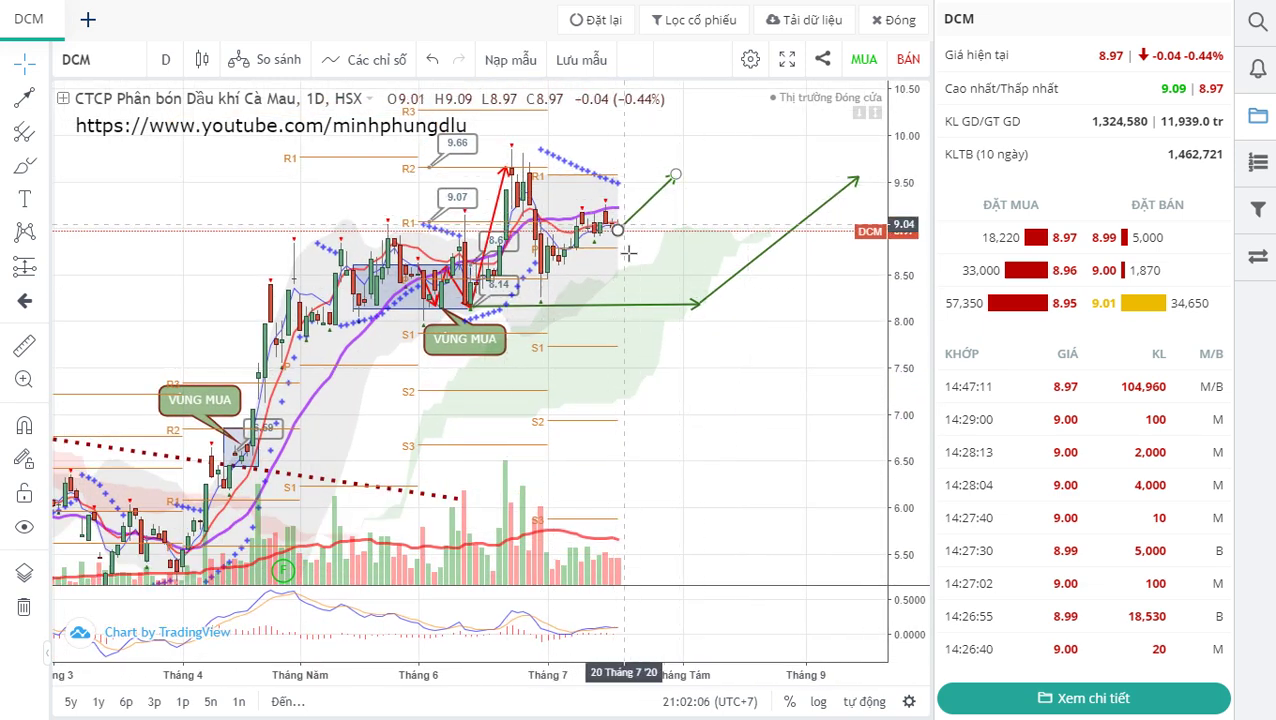
scroll(634, 262, up, 1)
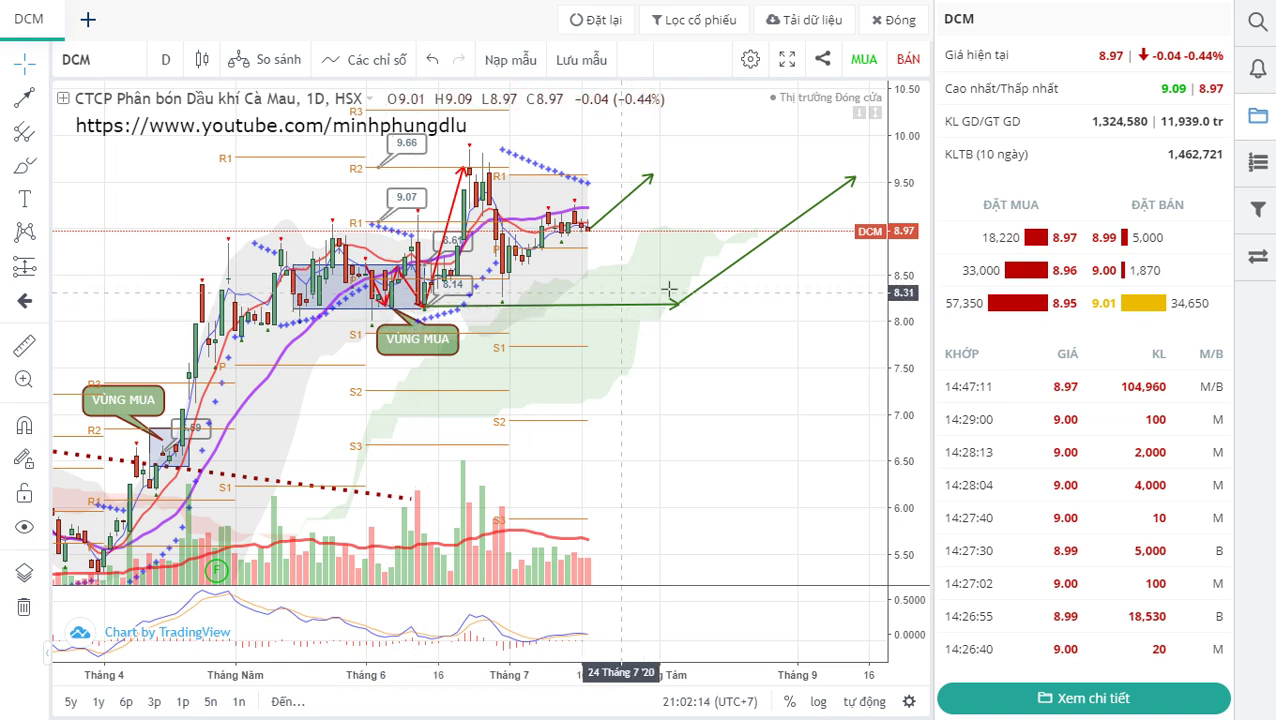
drag(688, 222, 686, 225)
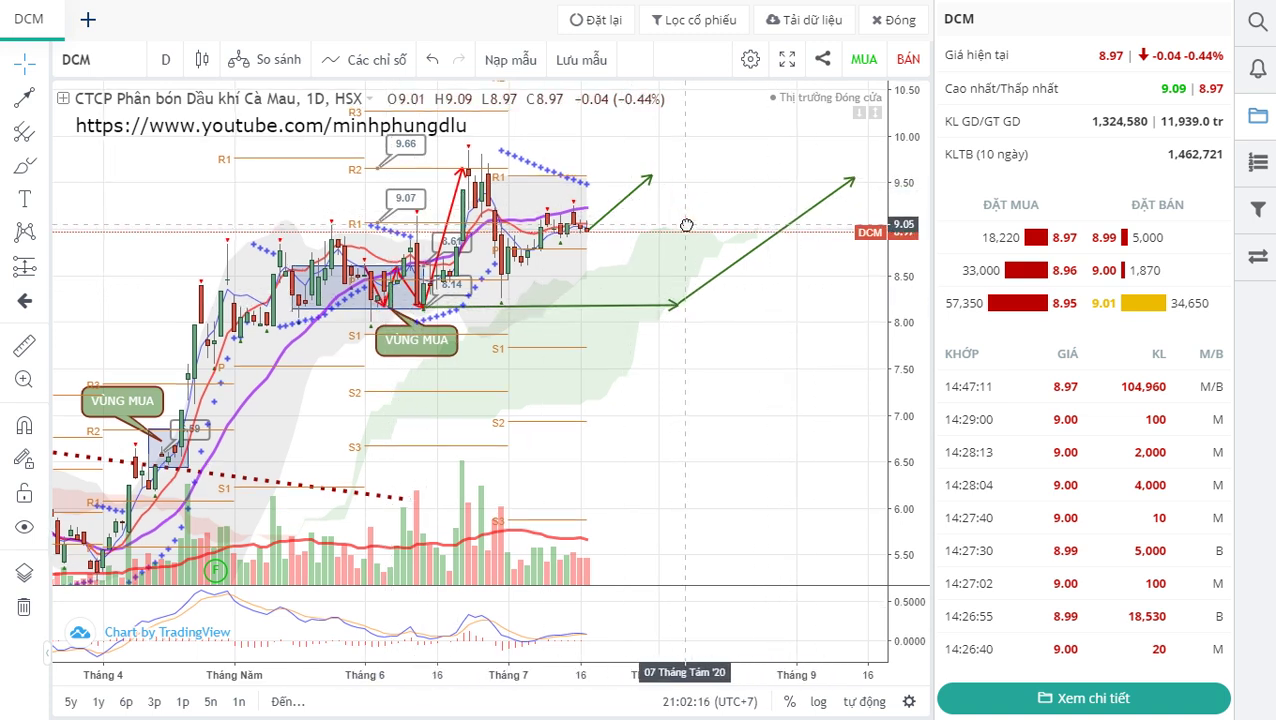
drag(773, 192, 695, 293)
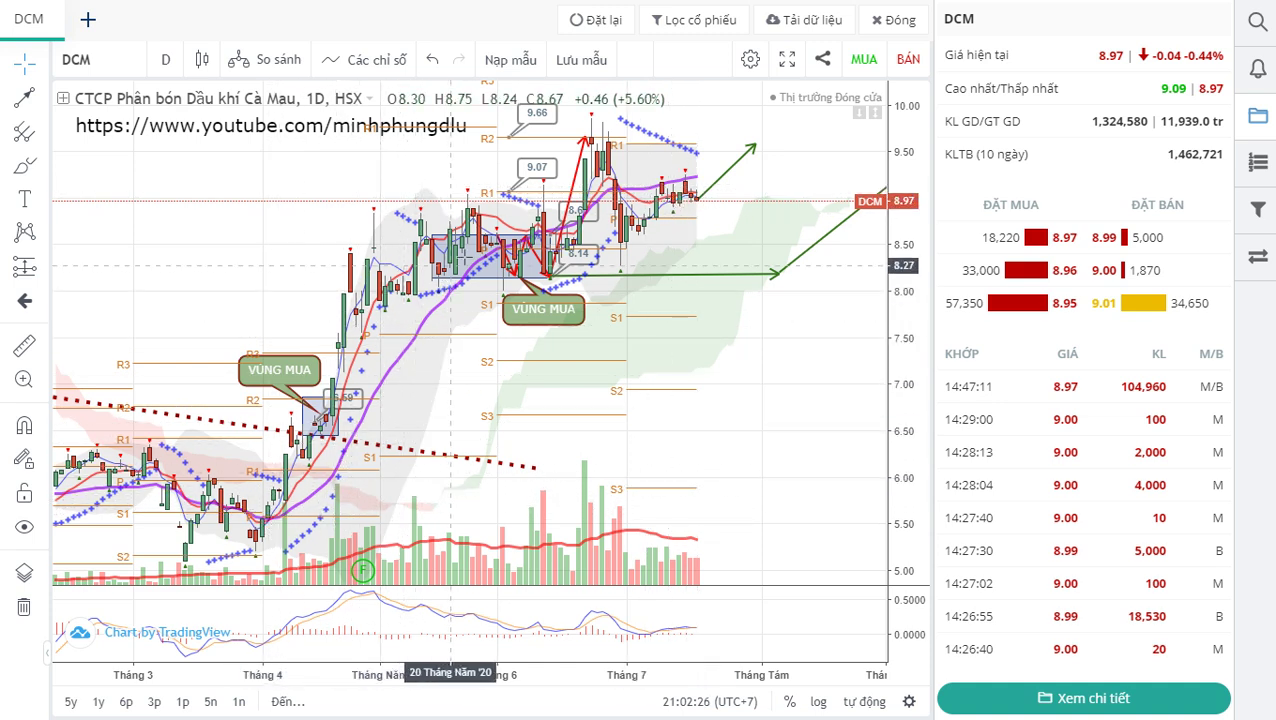
Step: Measure the potential drop from the July candles toward the horizontal green arrow, clear the measurement, and review both forecast paths
shift+click(616, 185)
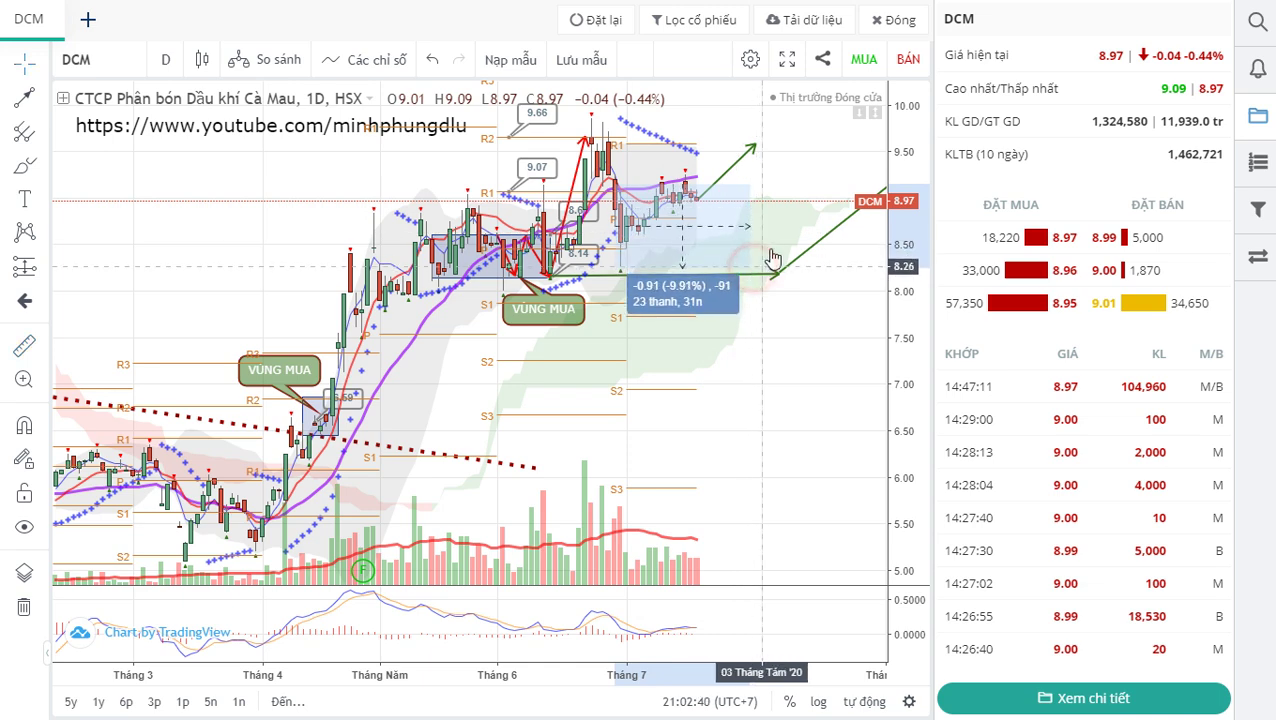
drag(802, 231, 590, 414)
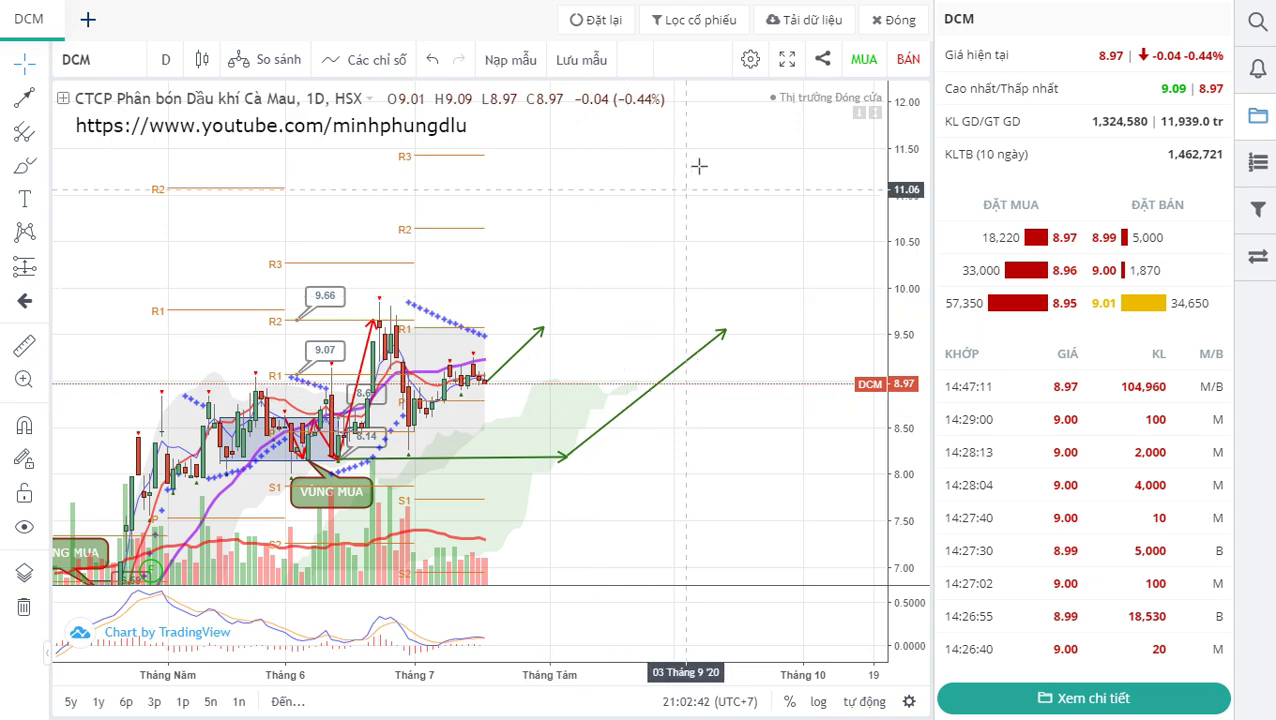
drag(700, 194, 788, 205)
drag(763, 384, 773, 340)
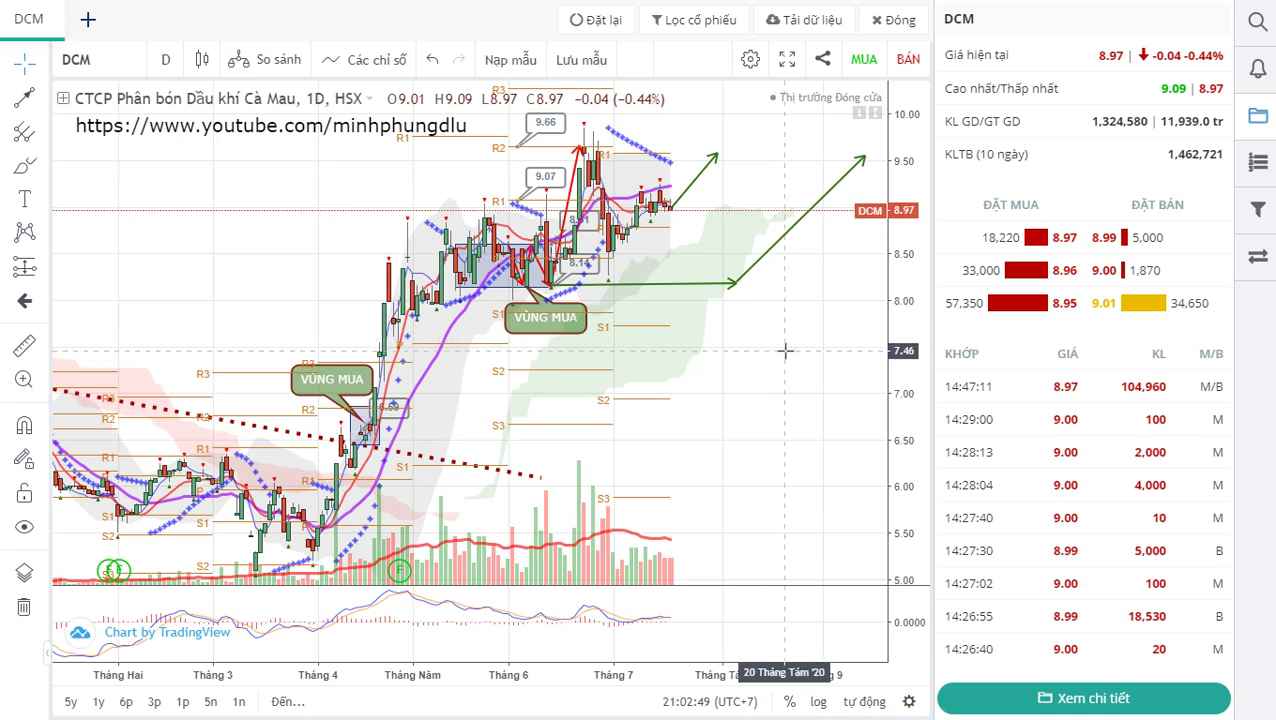
scroll(780, 350, up, 2)
drag(743, 351, 740, 340)
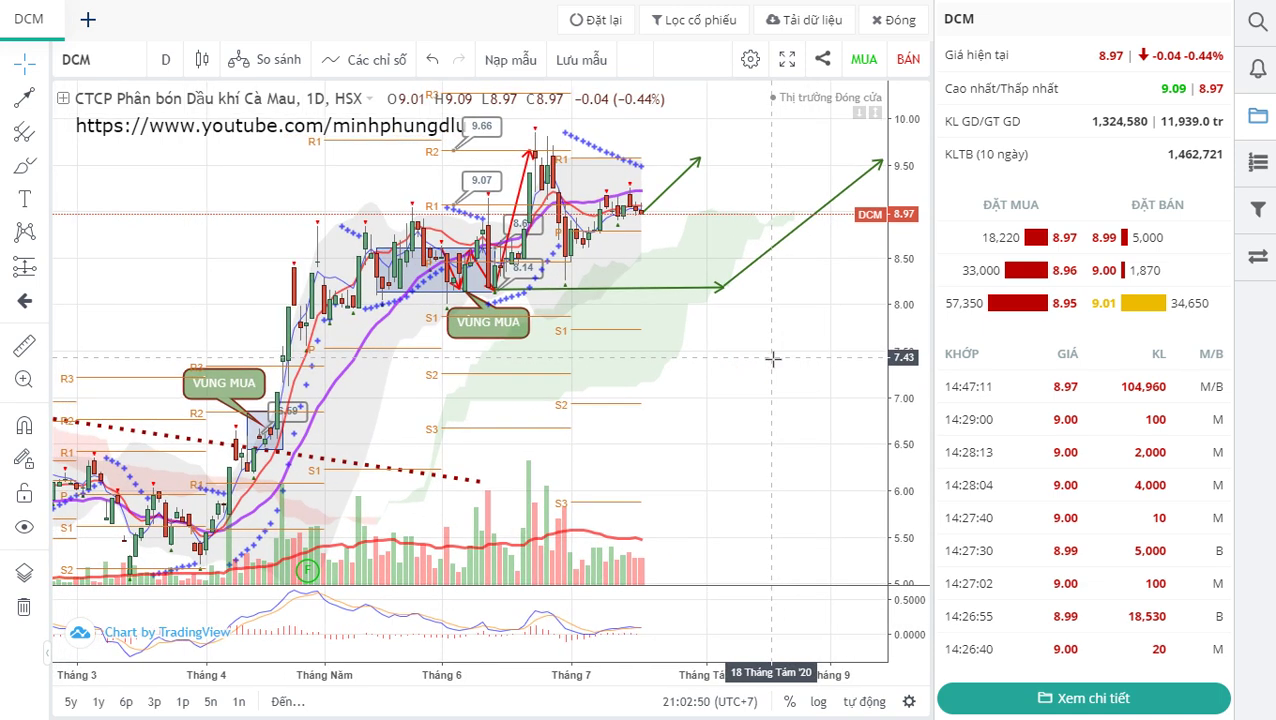